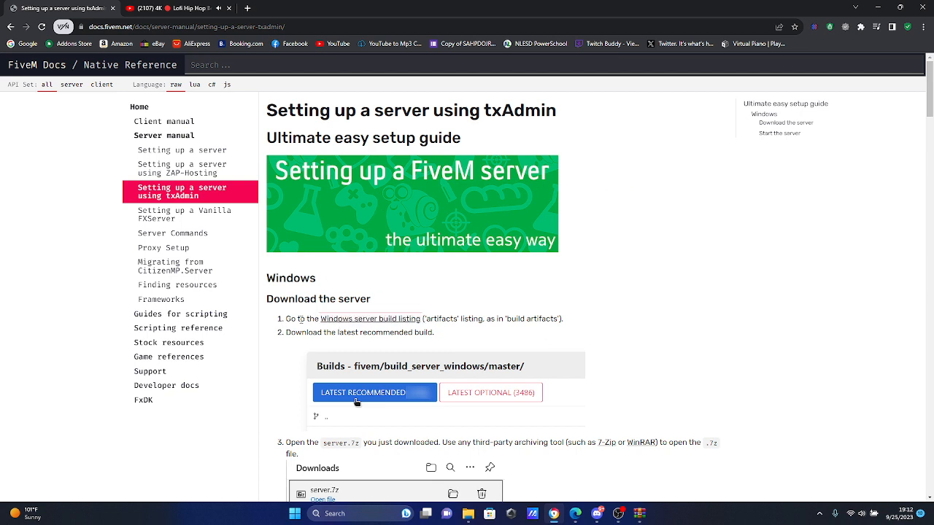
Step: Open the Windows server build listing from the setup guide and download the latest recommended build, 6683
drag(263, 301, 385, 296)
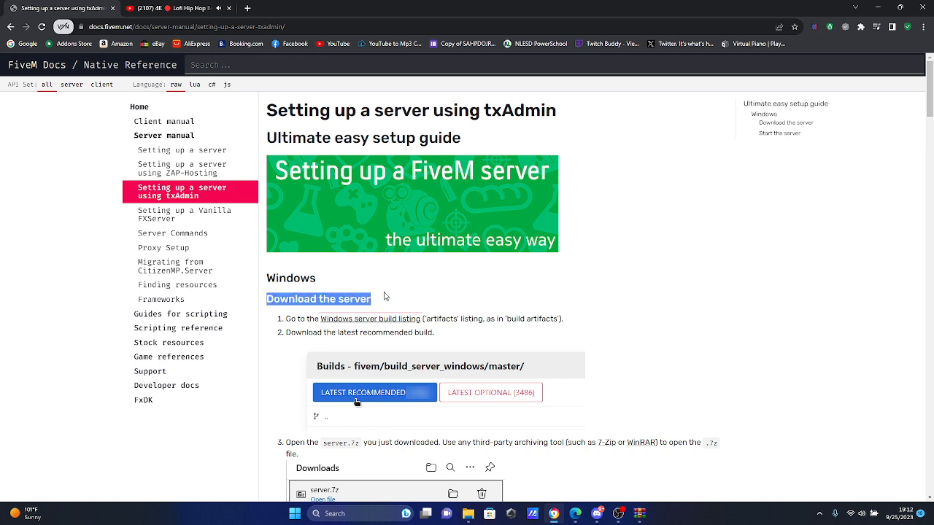
click(373, 320)
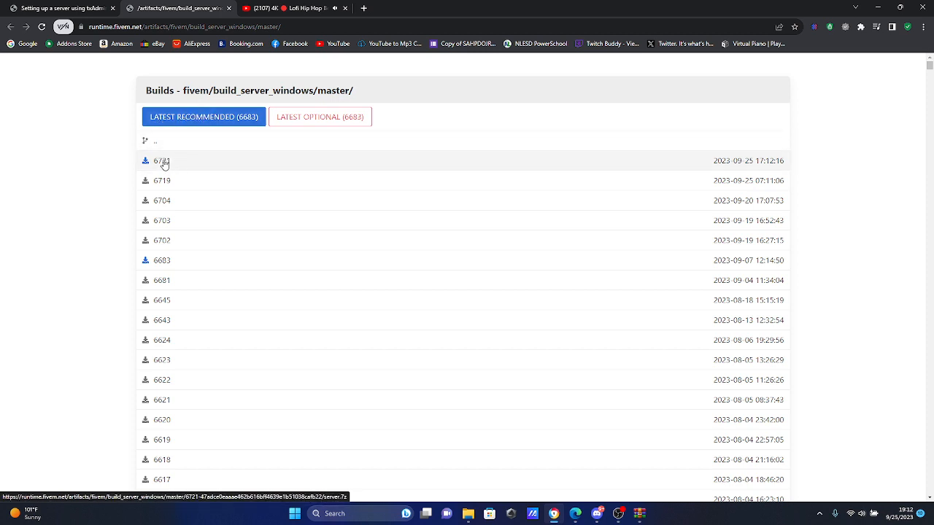
click(208, 116)
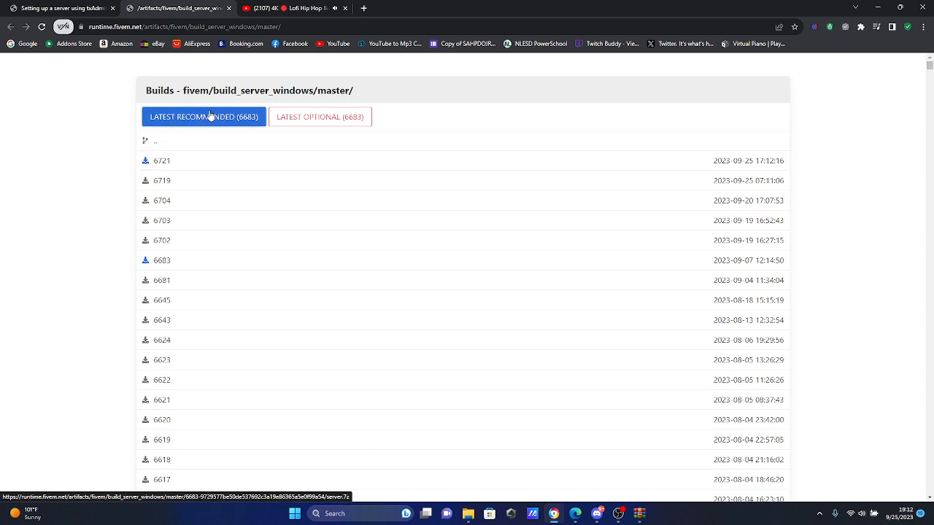
Step: Open the downloaded server (2).7z archive in WinRAR, dismiss the licence notice, and arrange the windows so the desktop is accessible
drag(626, 4, 763, 54)
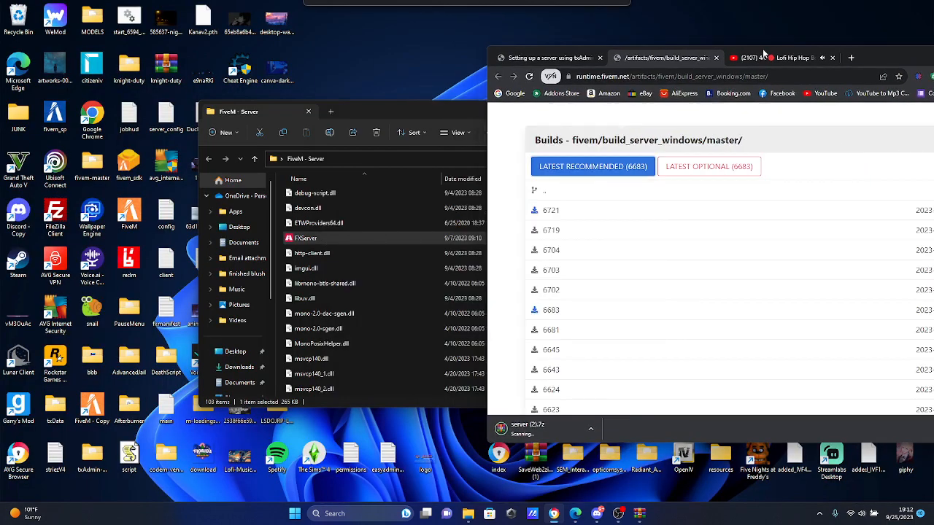
click(523, 432)
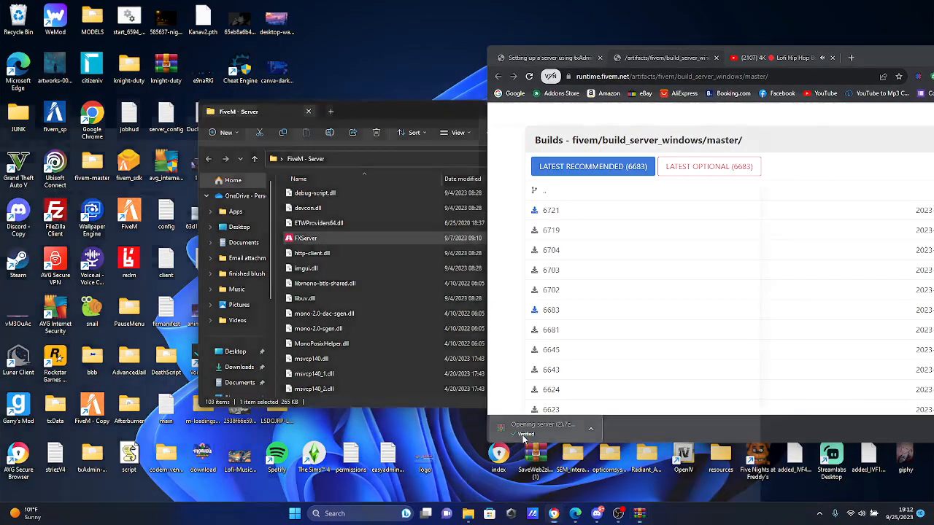
drag(262, 103, 846, 59)
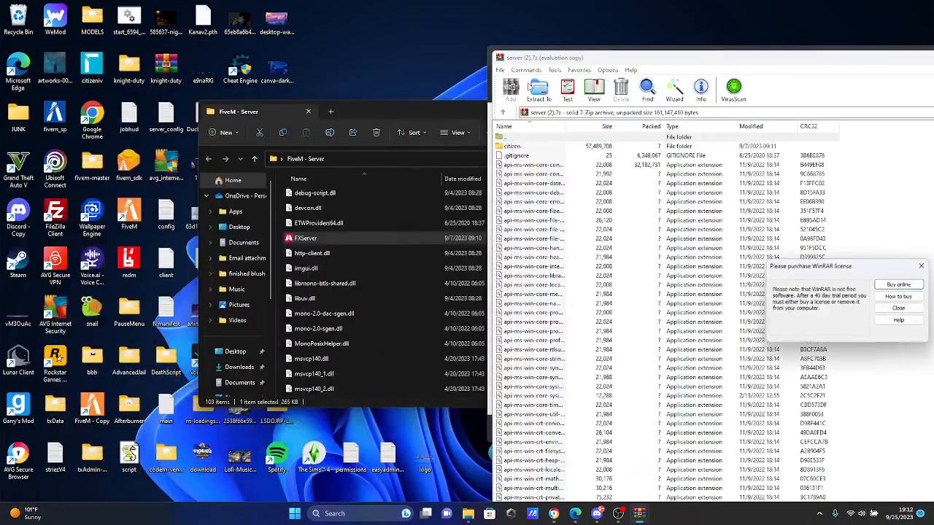
click(455, 108)
drag(455, 106, 298, 112)
click(922, 267)
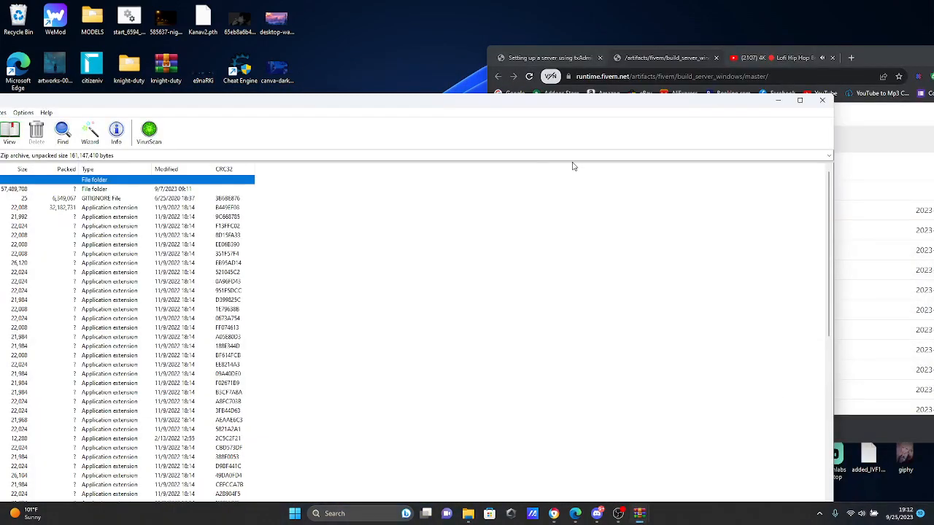
drag(483, 108, 908, 30)
drag(602, 9, 614, 39)
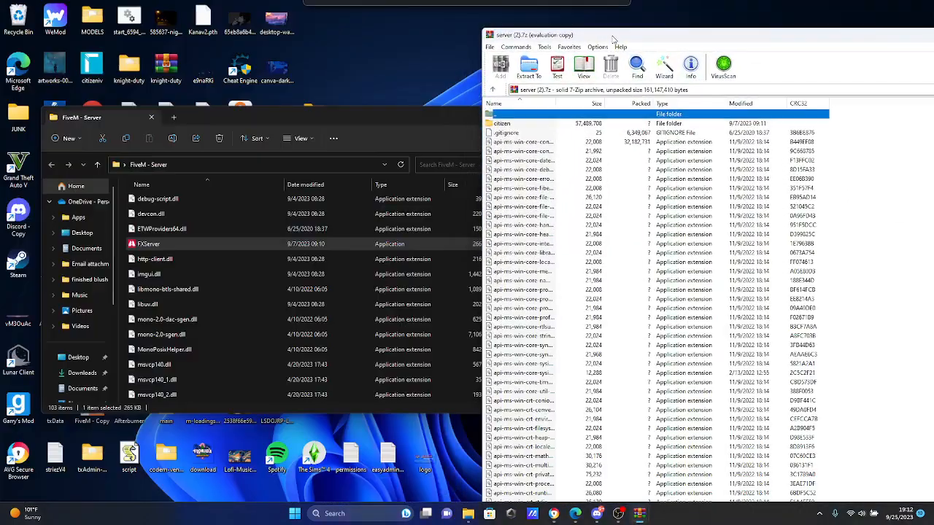
Step: Create a new folder on the desktop named "FX - Server"
click(372, 48)
right_click(370, 48)
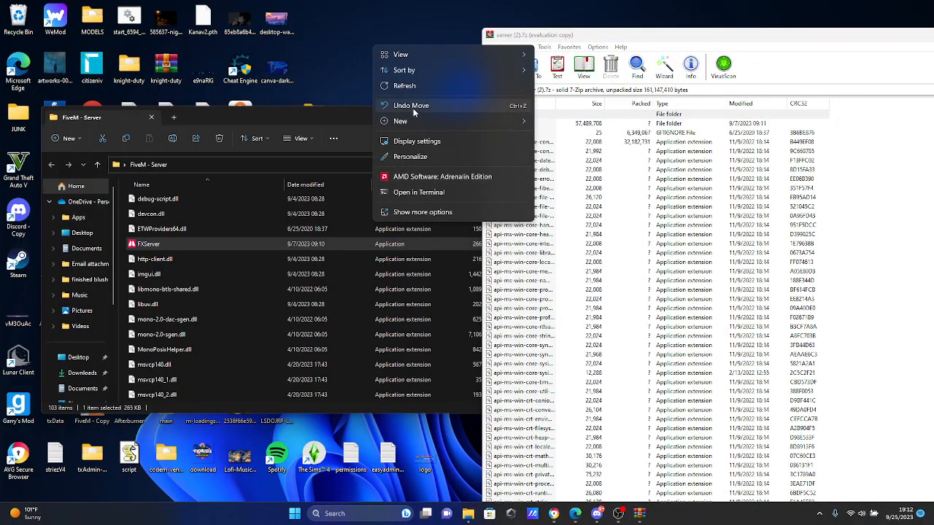
mouse_move(406, 122)
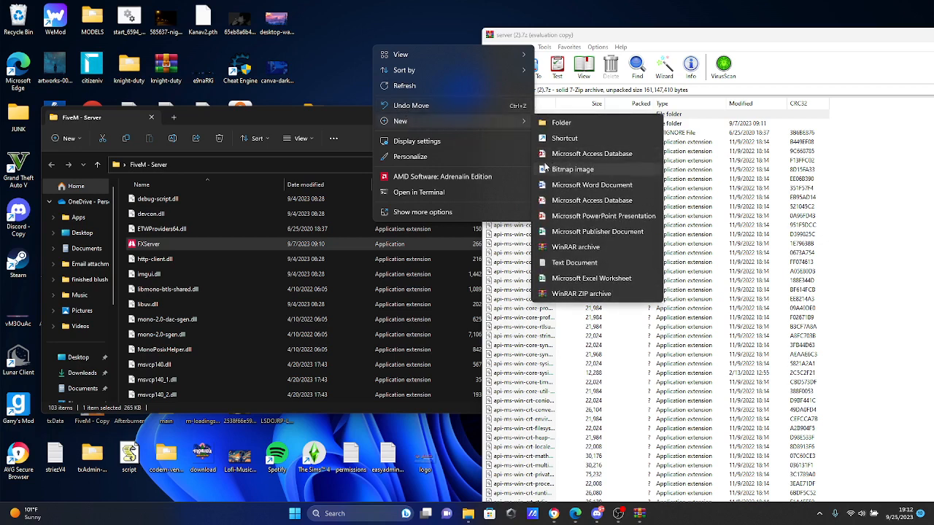
click(563, 127)
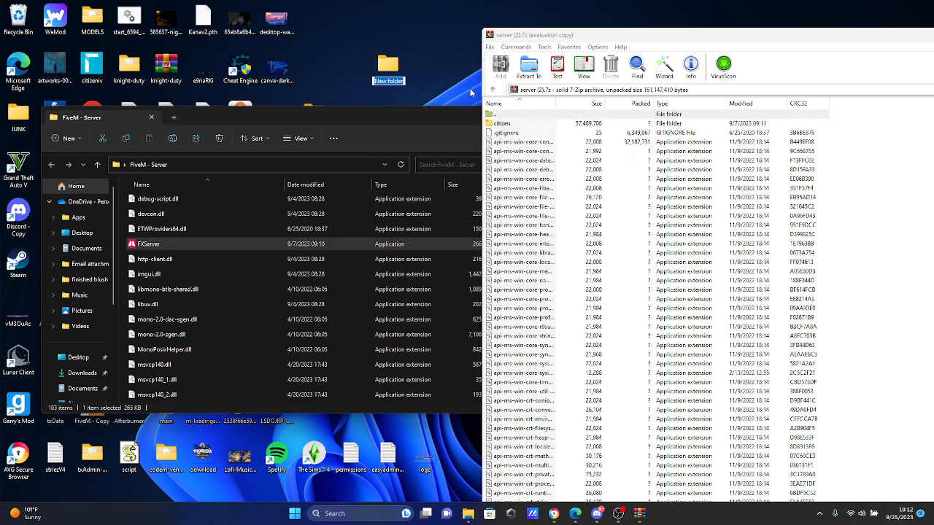
text(FX - Server)
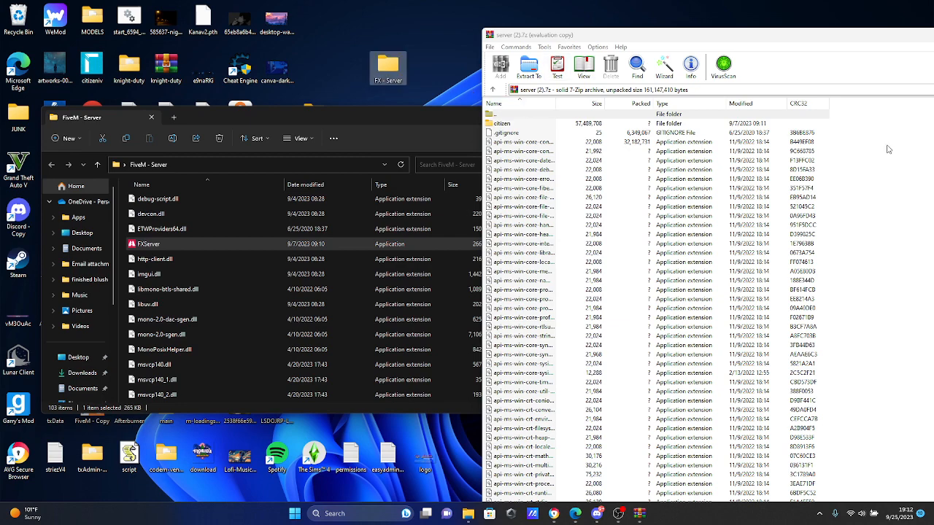
Step: Extract all files from the server (2).7z archive into the FX - Server folder on the desktop
drag(862, 129, 830, 111)
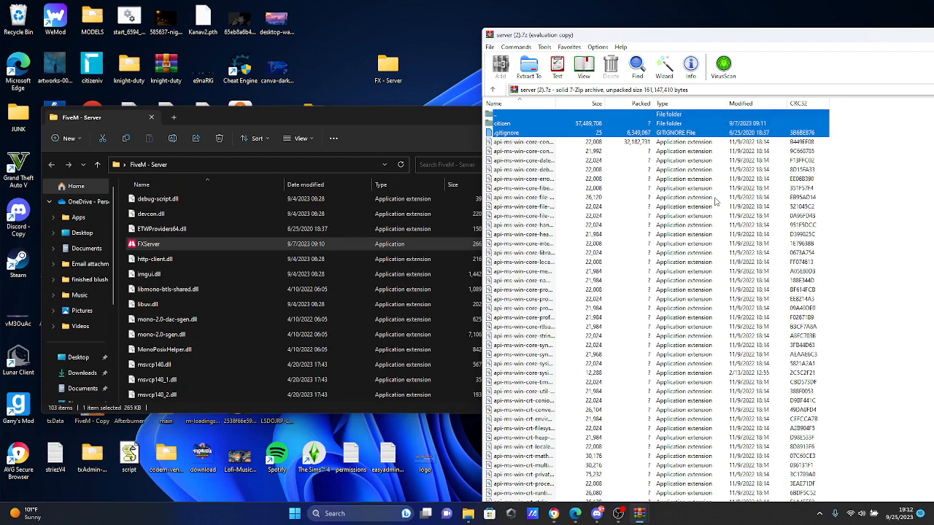
click(829, 173)
key(ctrl+a)
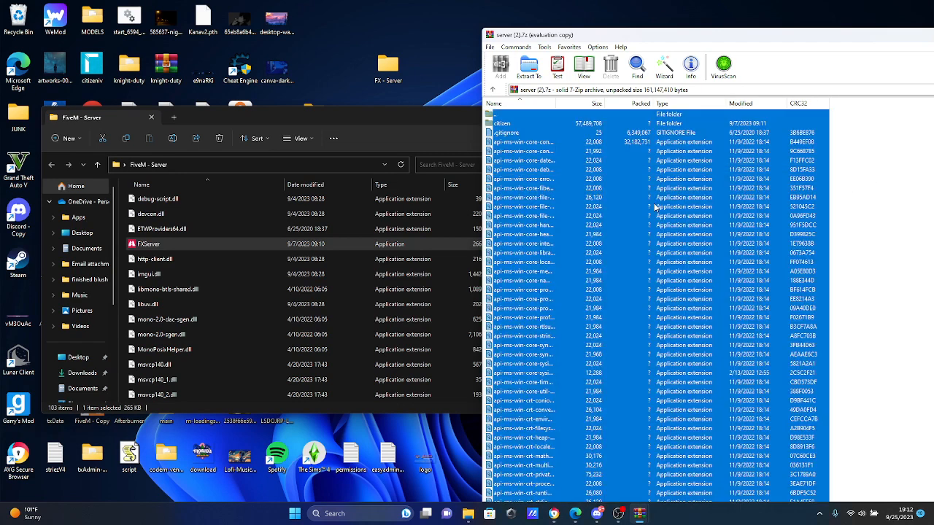
click(501, 115)
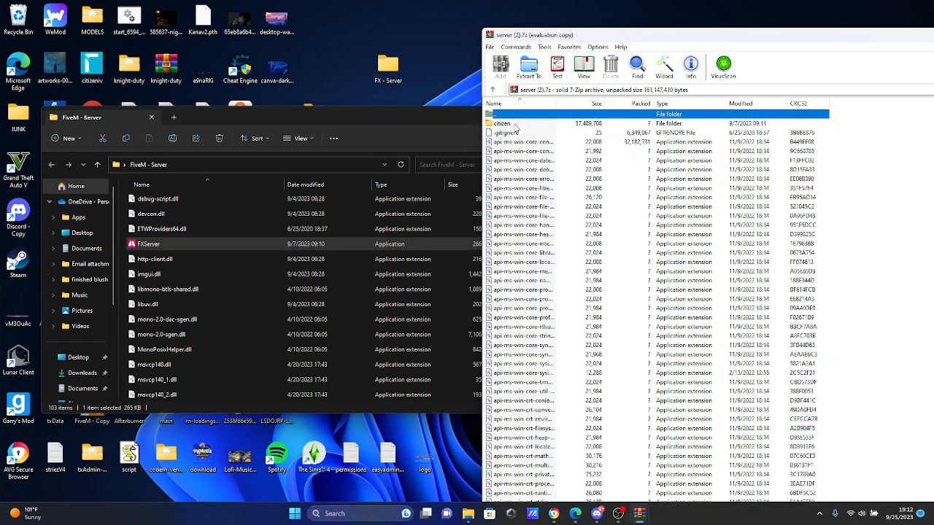
click(830, 146)
click(897, 159)
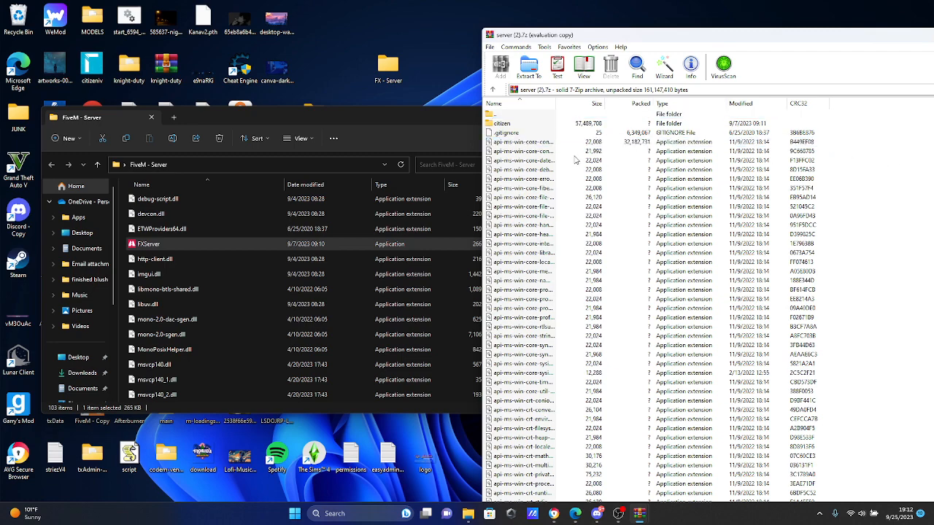
key(ctrl+a)
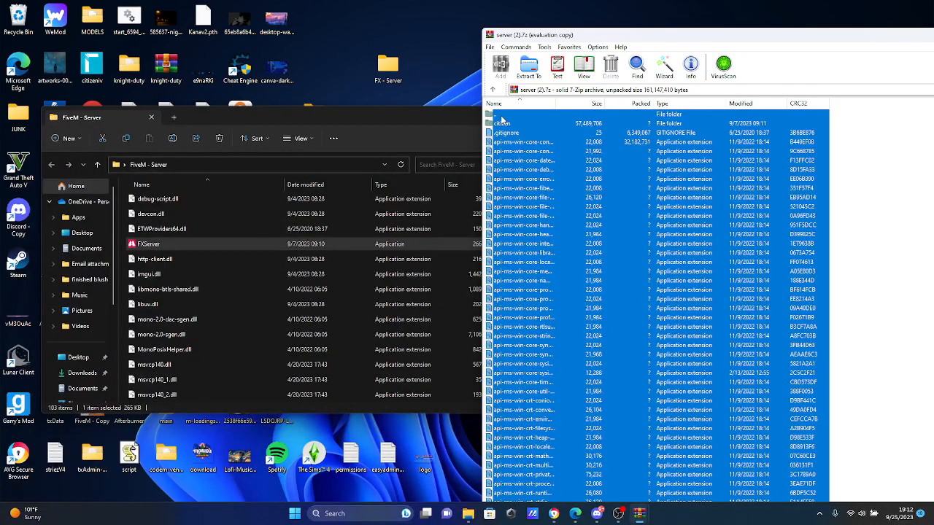
drag(499, 124, 398, 73)
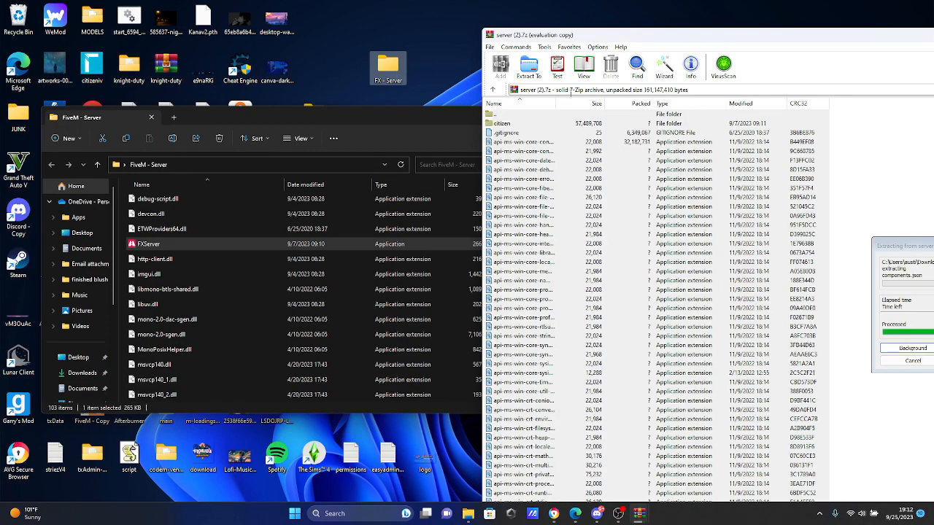
Step: Open the FX - Server folder and put away the older FiveM - Server window
double_click(388, 67)
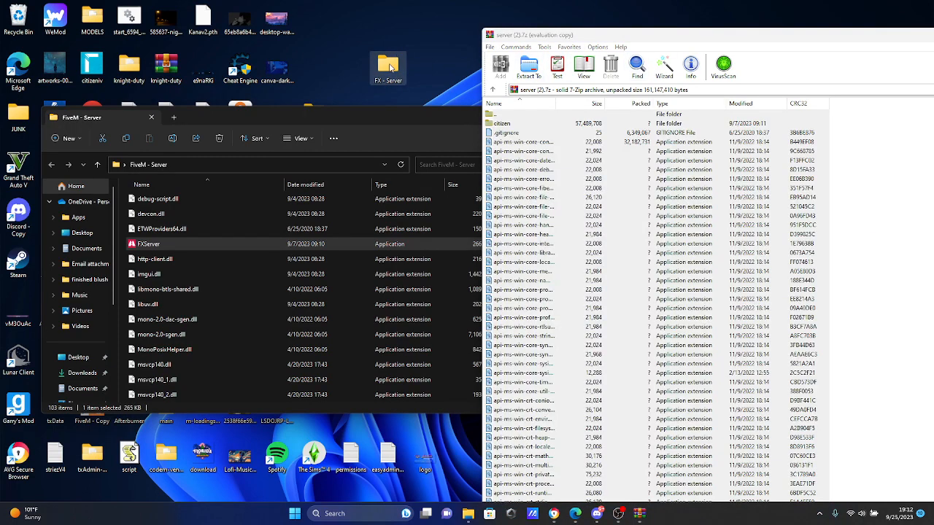
drag(255, 125, 325, 122)
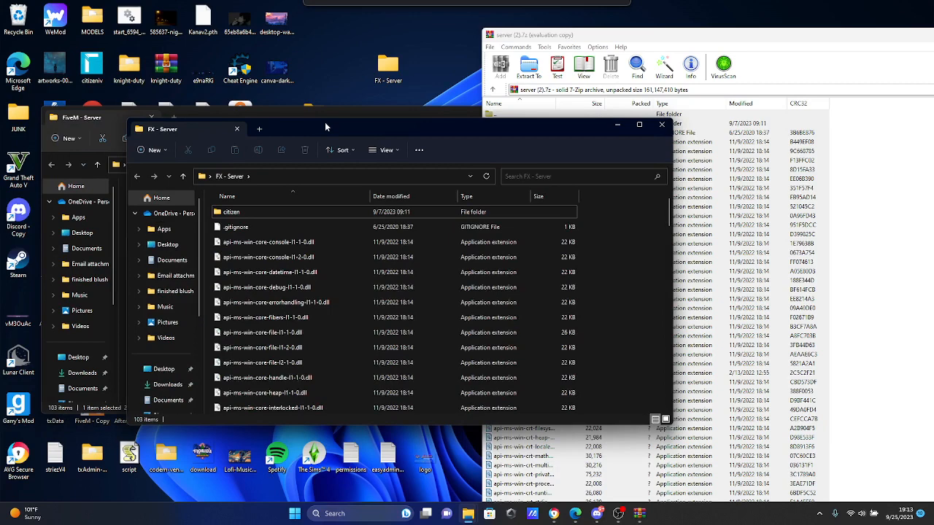
click(401, 109)
click(576, 113)
Step: Launch FXServer from the FX - Server folder and allow it through the firewall on public networks
click(322, 257)
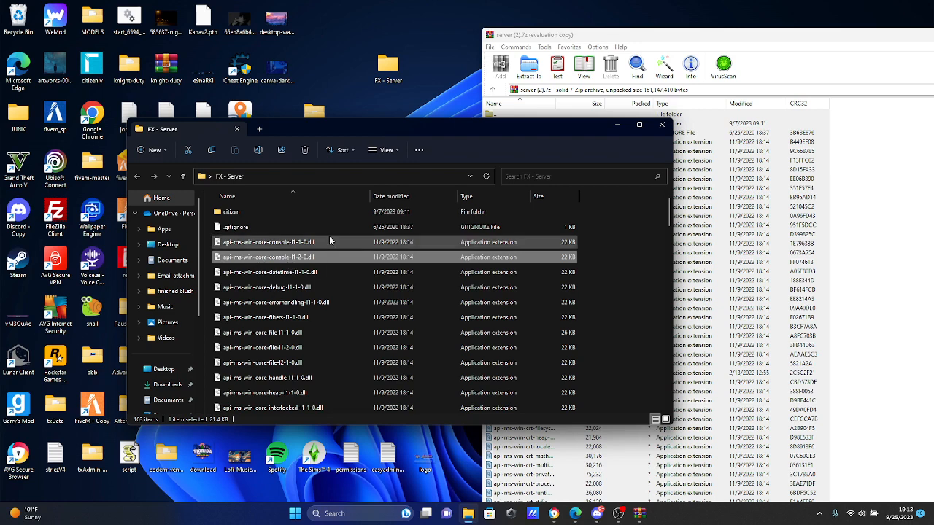
key(f)
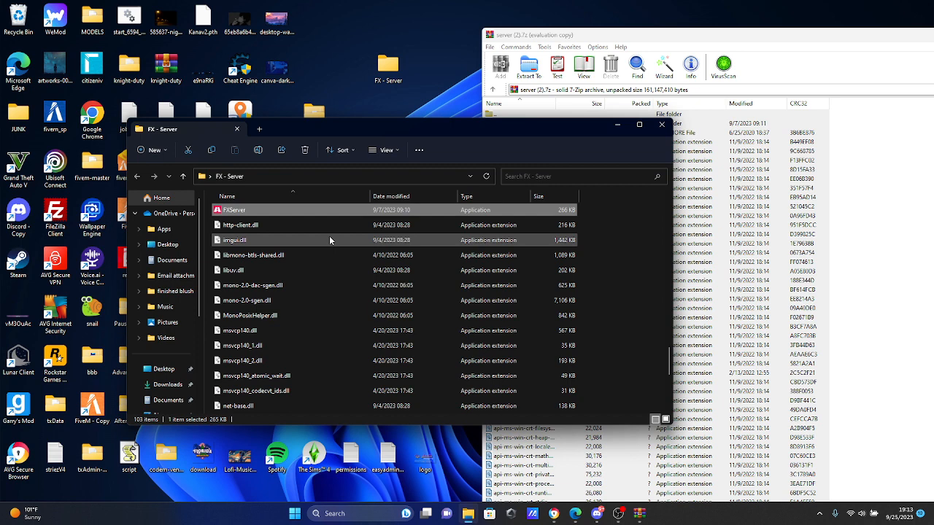
key(Return)
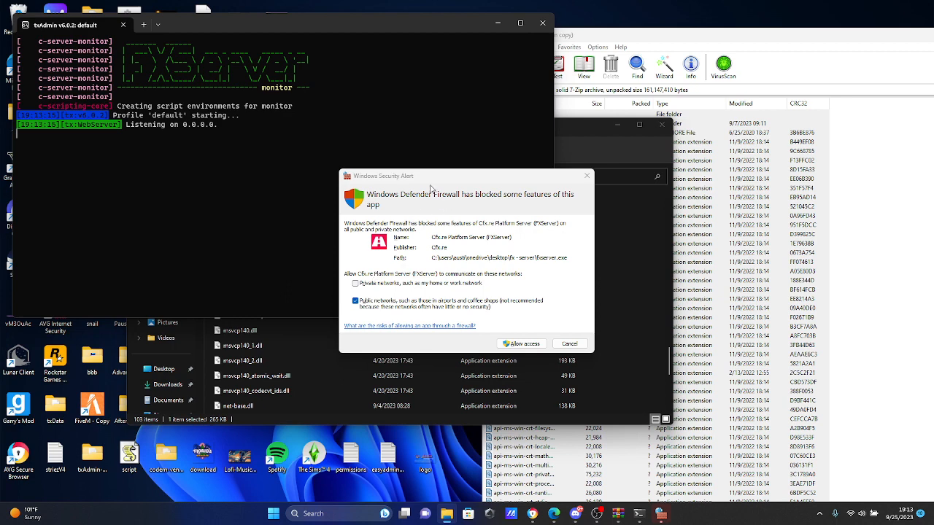
click(509, 348)
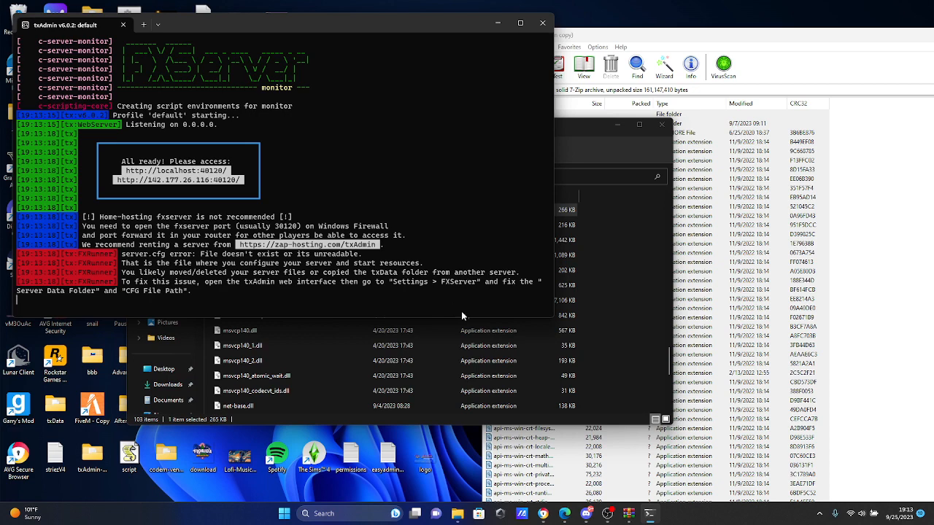
Step: Switch to the browser, open the txAdmin login page at localhost:40120/auth in a new tab, and sign in with the Cfx.re account
click(543, 513)
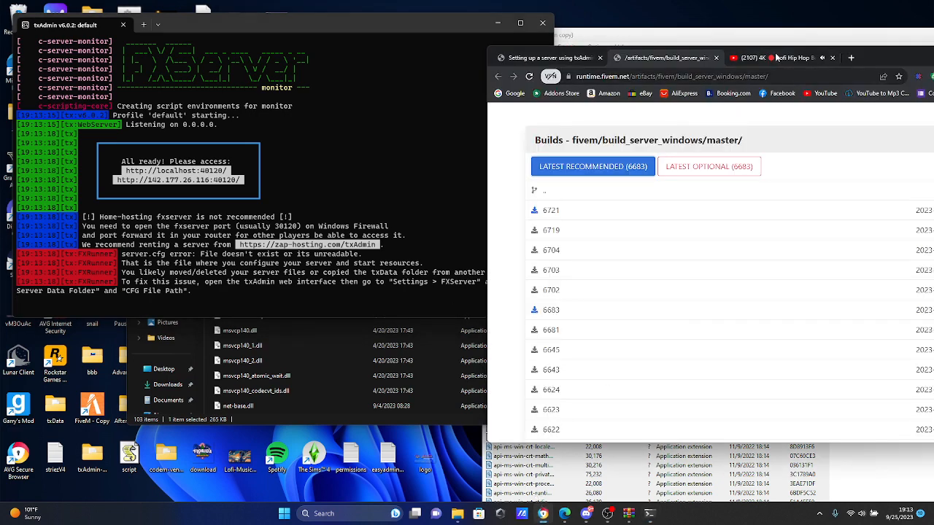
click(856, 57)
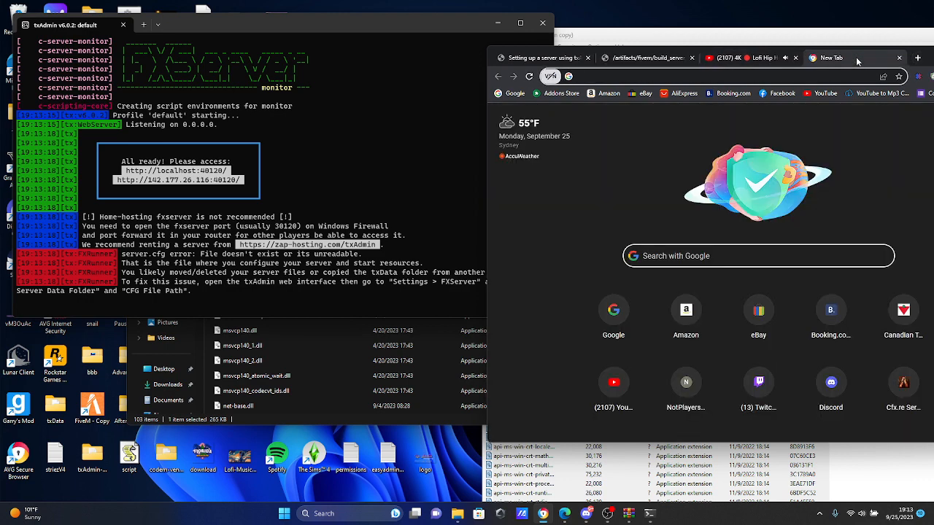
text(localhost:40120/auth)
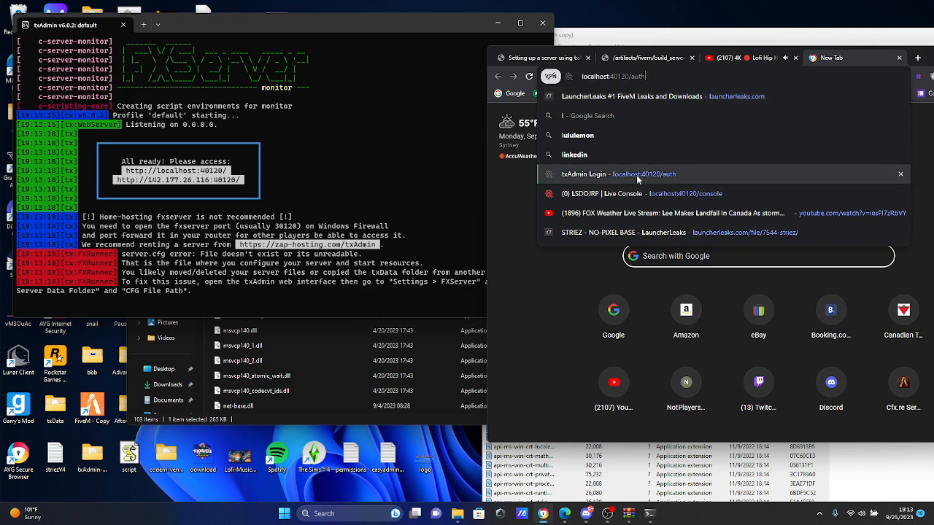
click(636, 175)
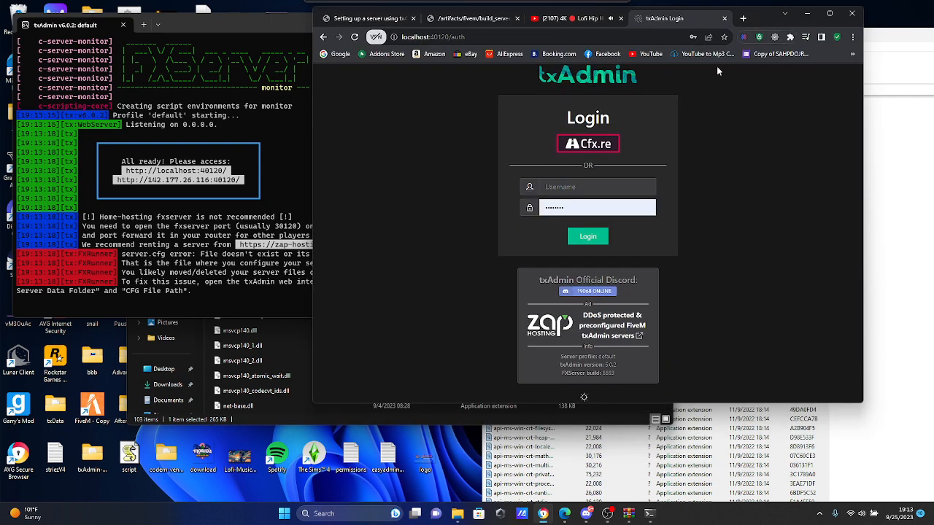
click(587, 143)
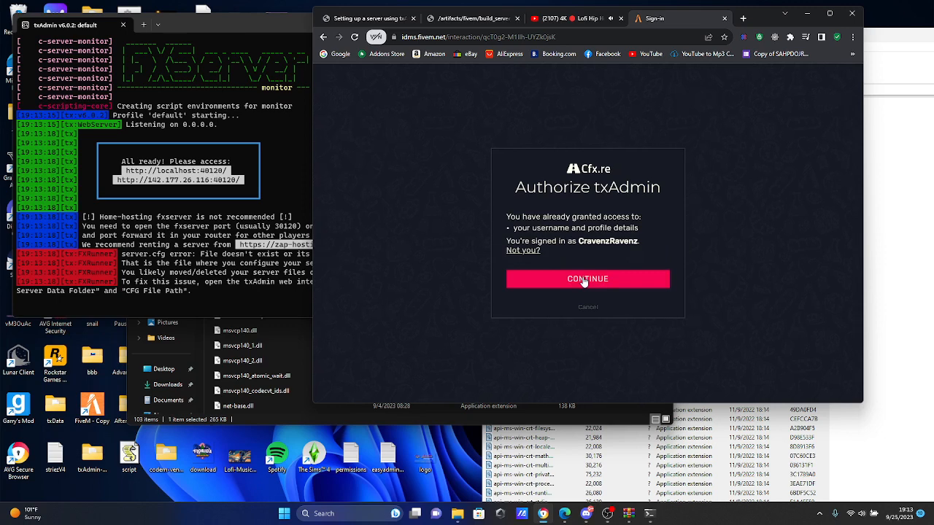
click(583, 281)
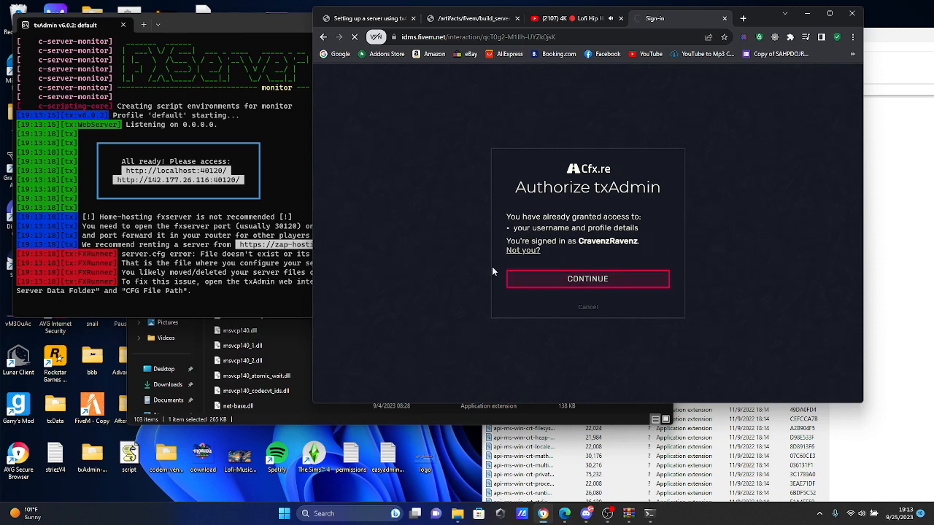
Step: Reset FXServer from txAdmin's Master Actions page to restart the server setup
scroll(349, 342, down, 1)
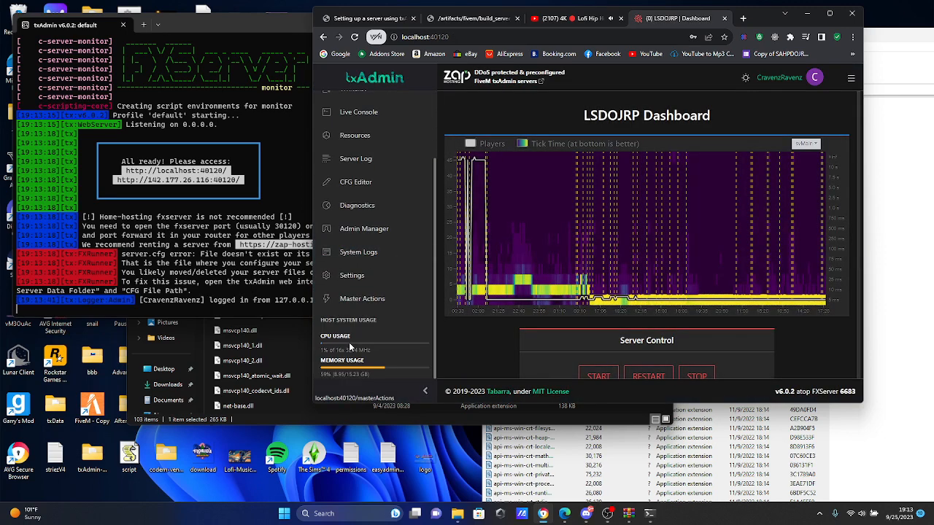
click(364, 300)
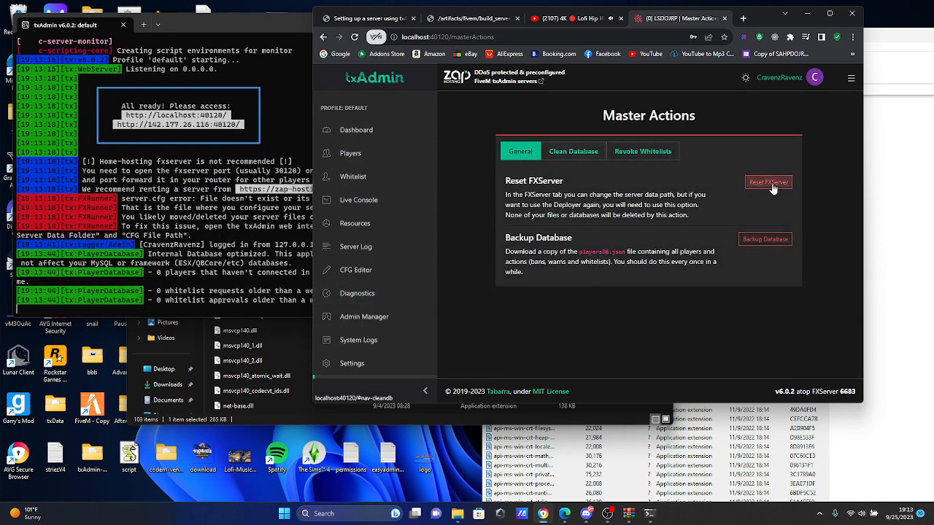
click(769, 182)
click(665, 255)
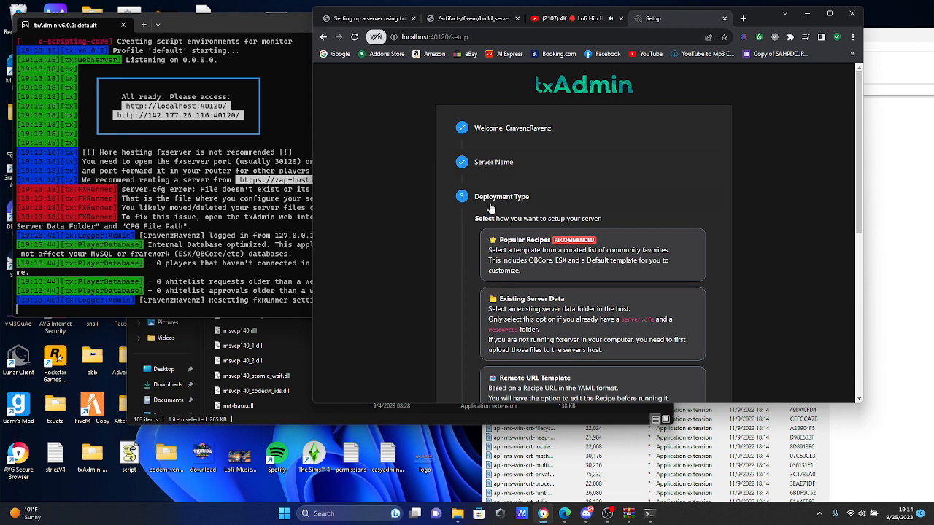
Step: Choose Popular Recipes as the deployment type for the server setup
scroll(491, 209, down, 2)
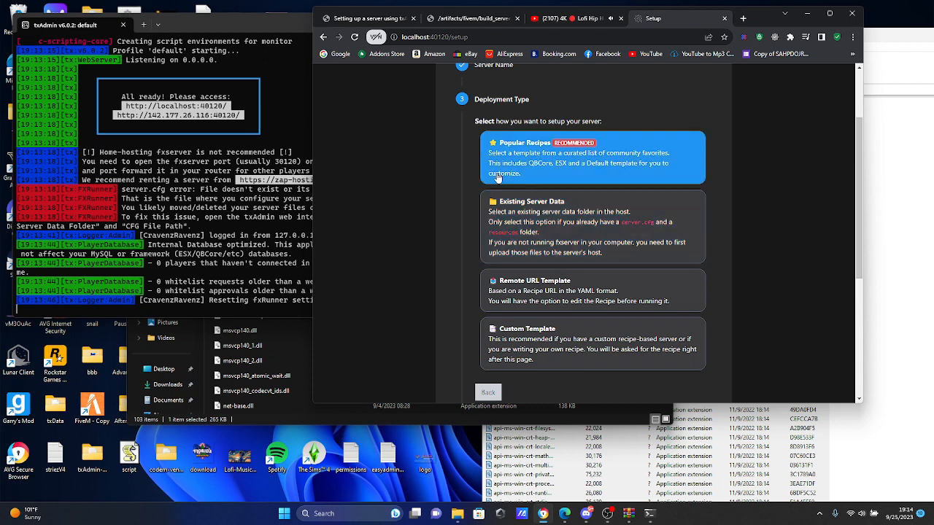
click(498, 177)
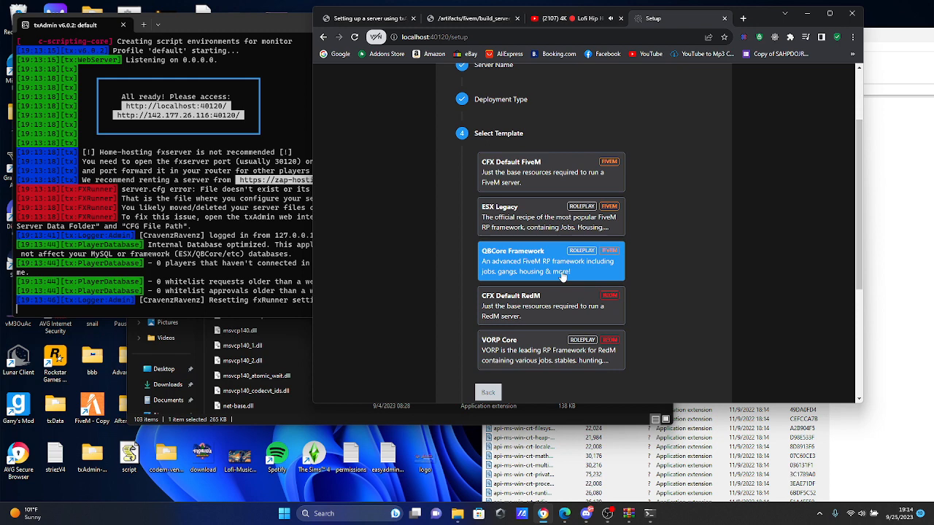
Step: Select the CFX Default FiveM template, keep the suggested data location, and continue to the Recipe Deployer
click(515, 188)
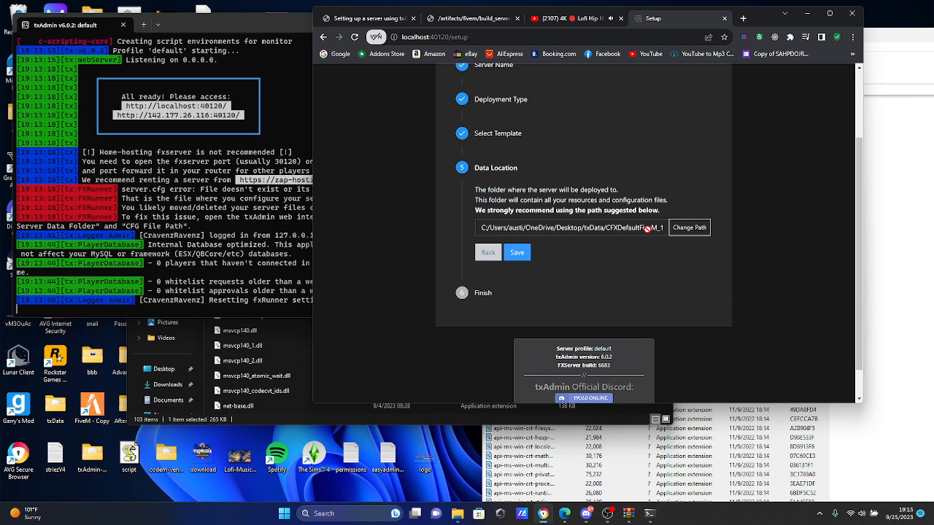
click(527, 254)
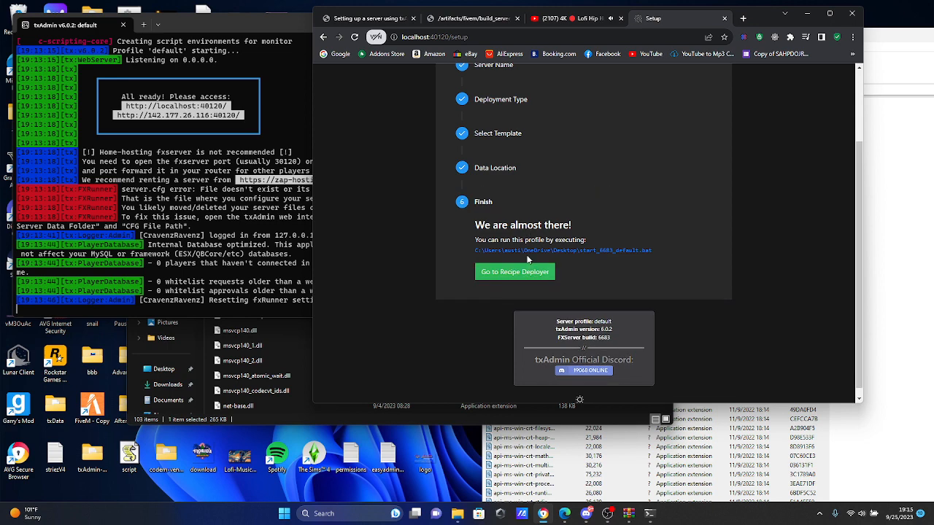
click(520, 275)
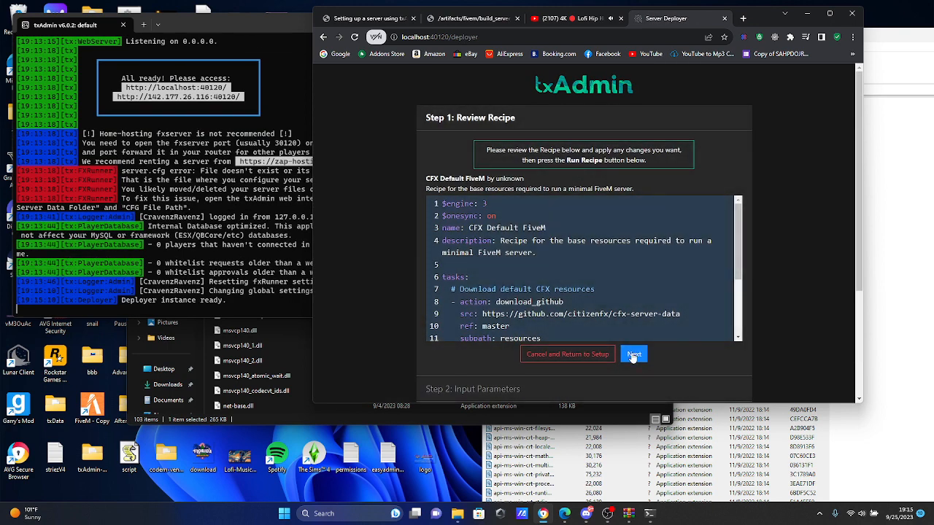
Step: Review the CFX Default FiveM recipe and accept it unchanged to reach the input parameters
scroll(650, 329, down, 5)
scroll(649, 329, up, 5)
click(632, 354)
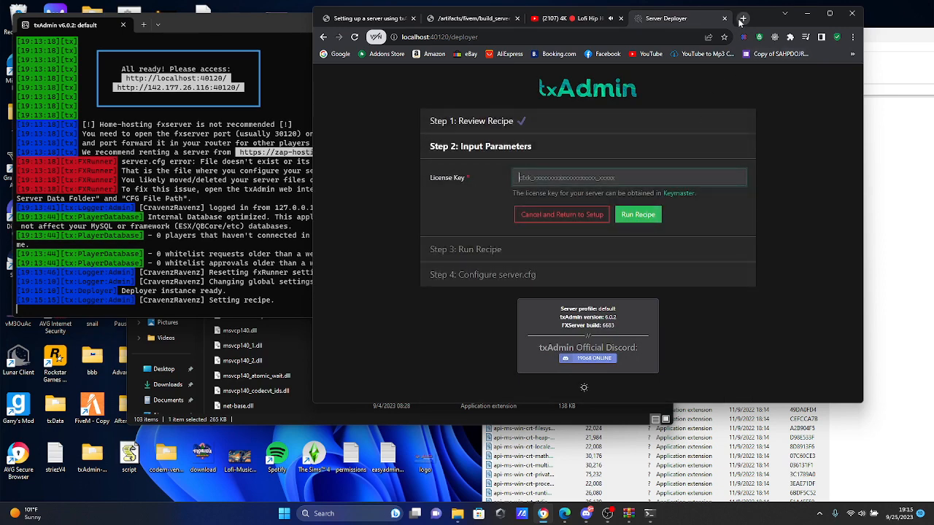
Step: Open keymaster.fivem.net in a new browser tab, sign in to Keymaster, and maximize the browser window
click(741, 19)
text(keymaster.fivem.net)
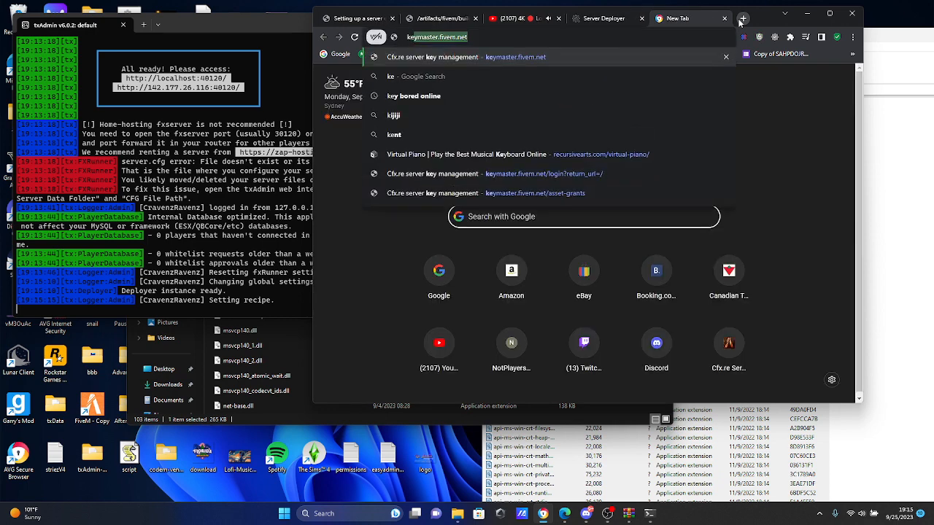
key(Return)
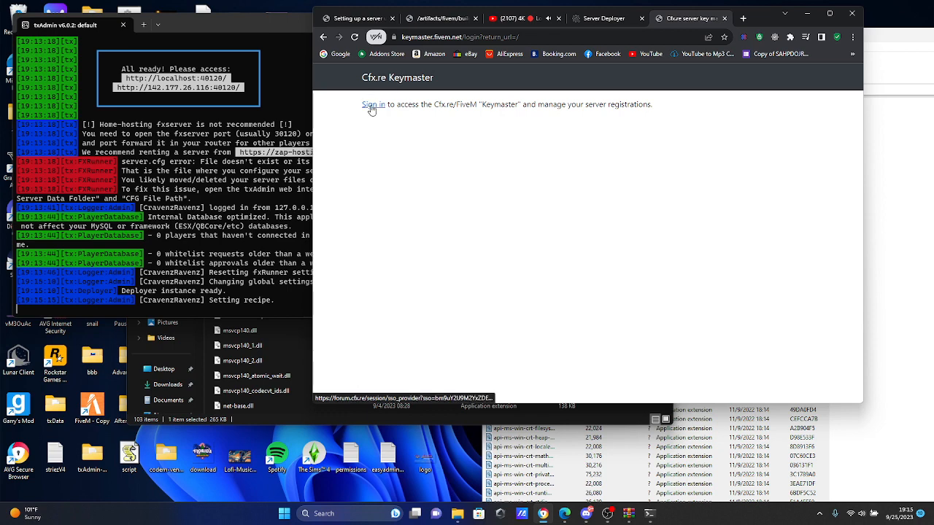
click(357, 18)
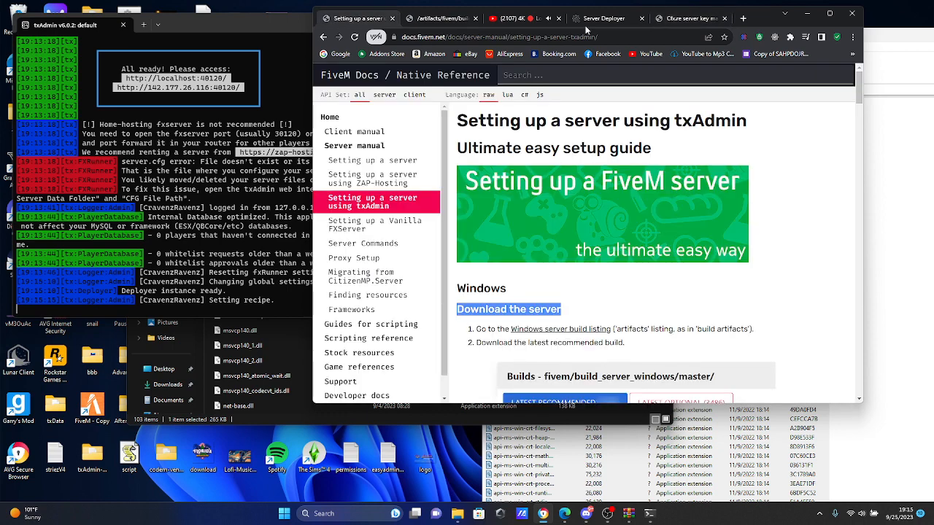
click(682, 19)
click(378, 106)
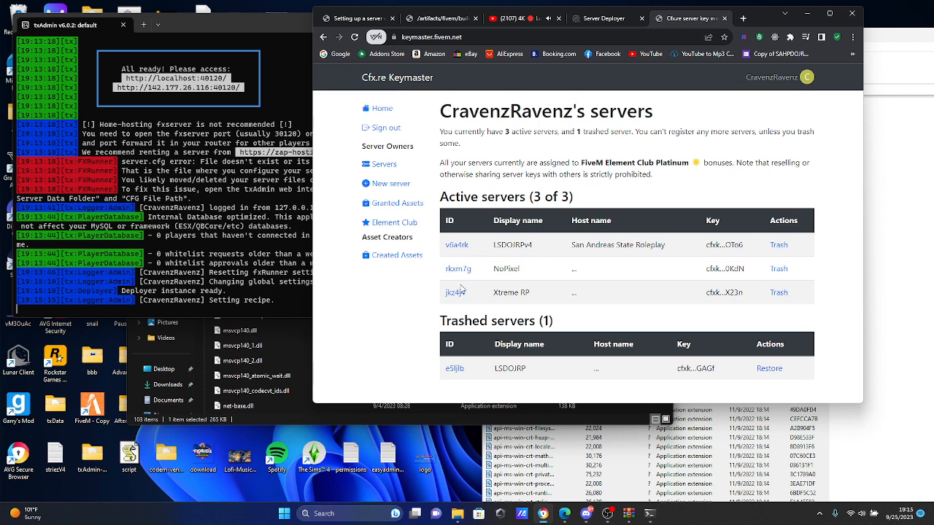
drag(487, 298, 538, 299)
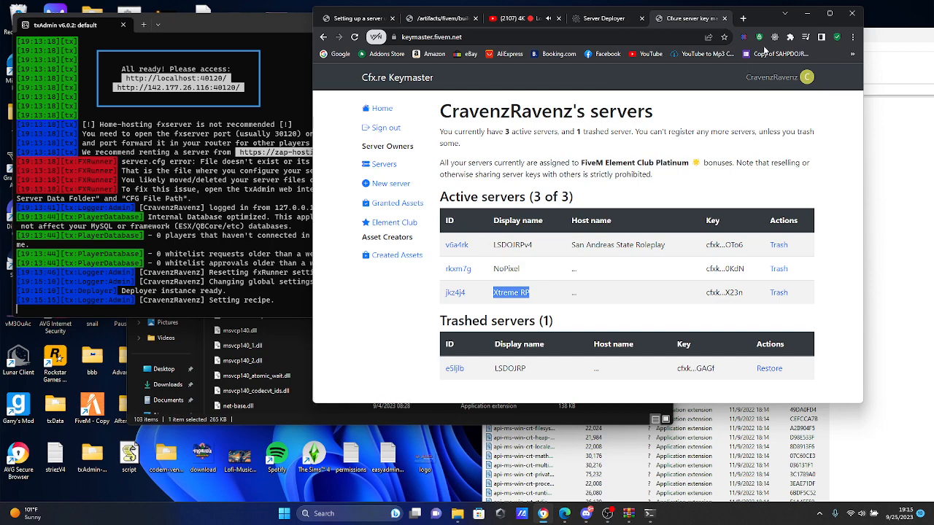
click(829, 13)
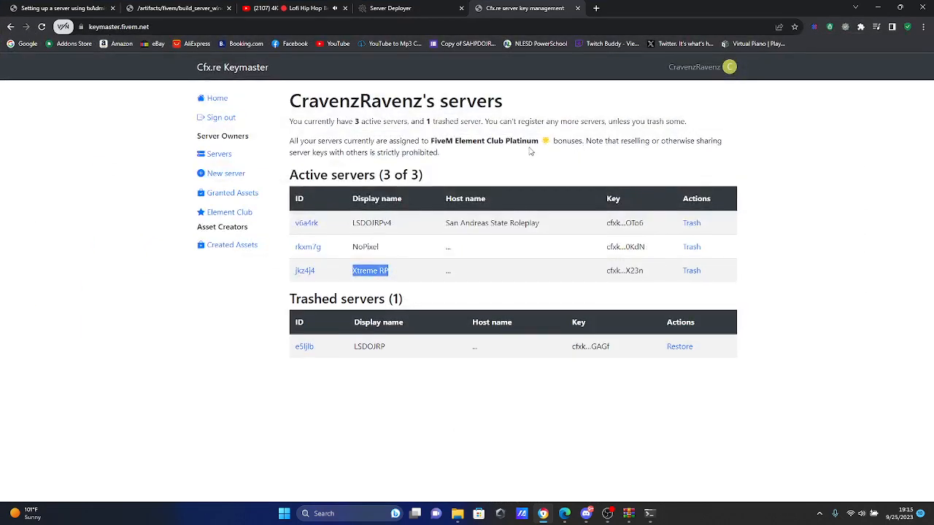
Step: Start registering a new Keymaster server with display name Fxserver and initial IP address 162.222.203.192
click(228, 174)
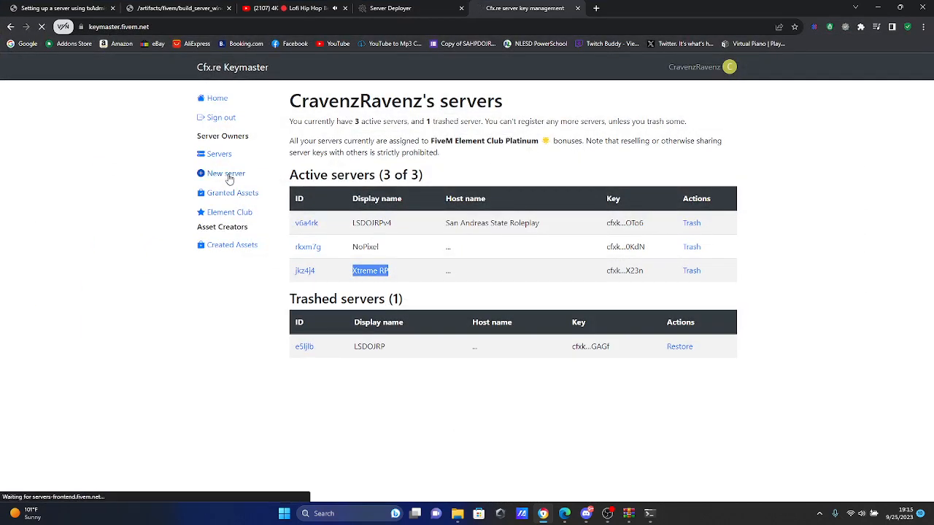
click(337, 142)
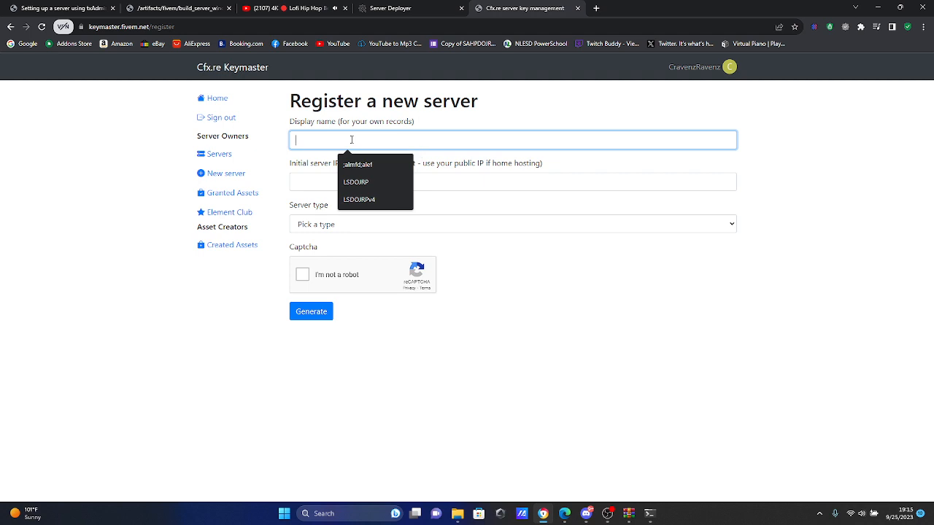
text(Fxs)
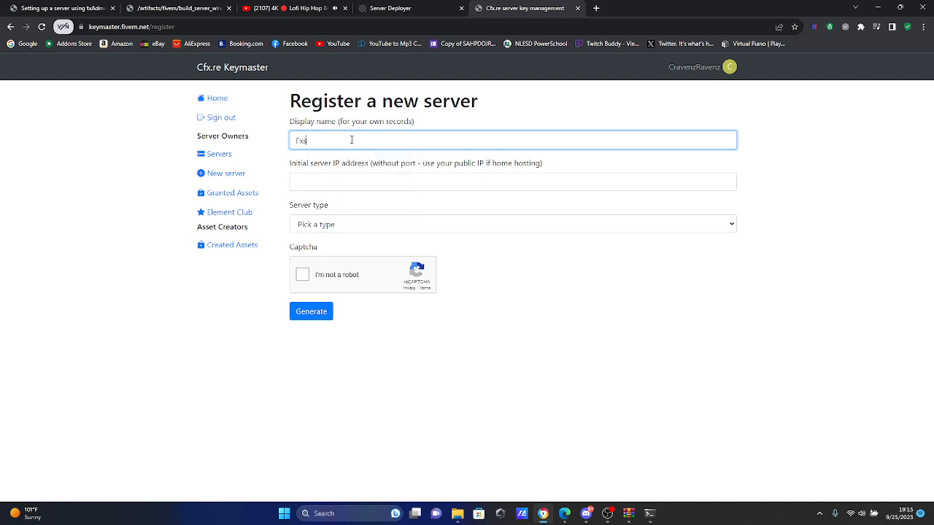
text(erver)
click(385, 181)
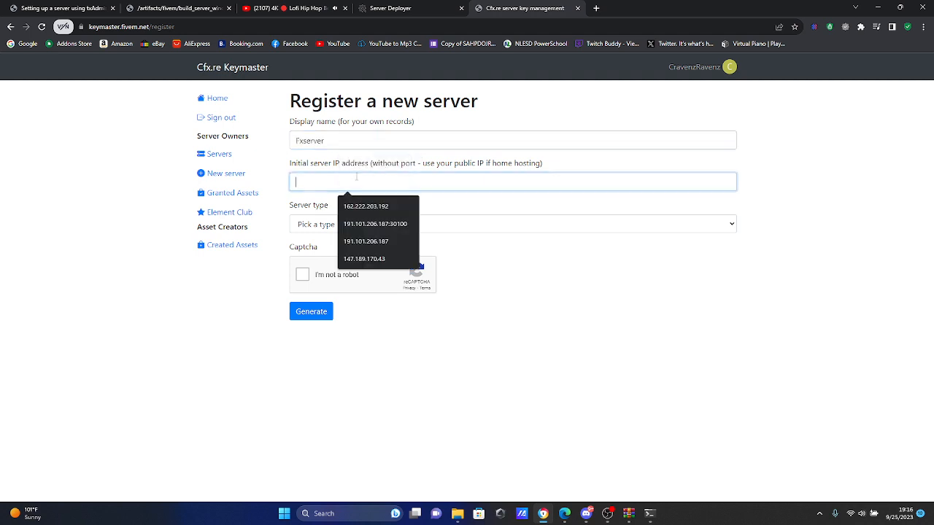
click(379, 207)
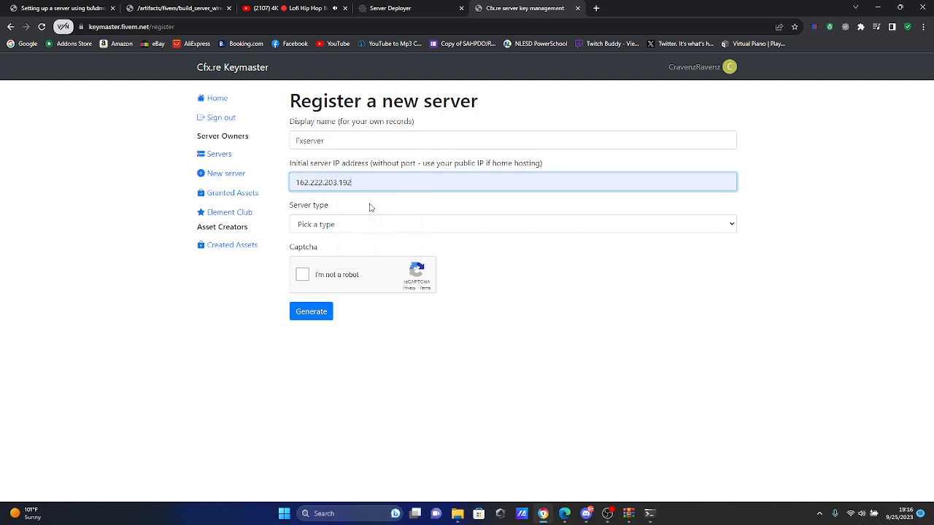
Step: Set the server type to VPS and the provider to HomeHosted, complete the captcha, and try to generate the key
click(332, 224)
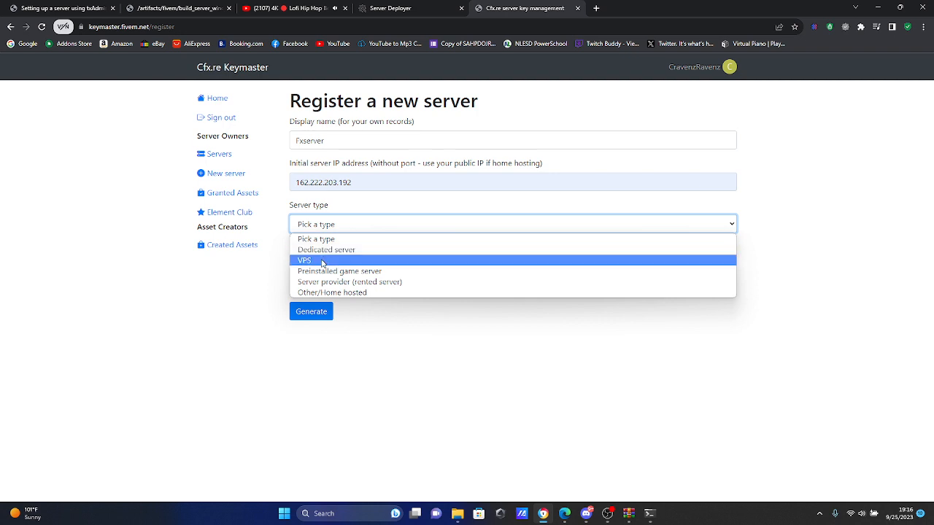
click(322, 261)
click(375, 264)
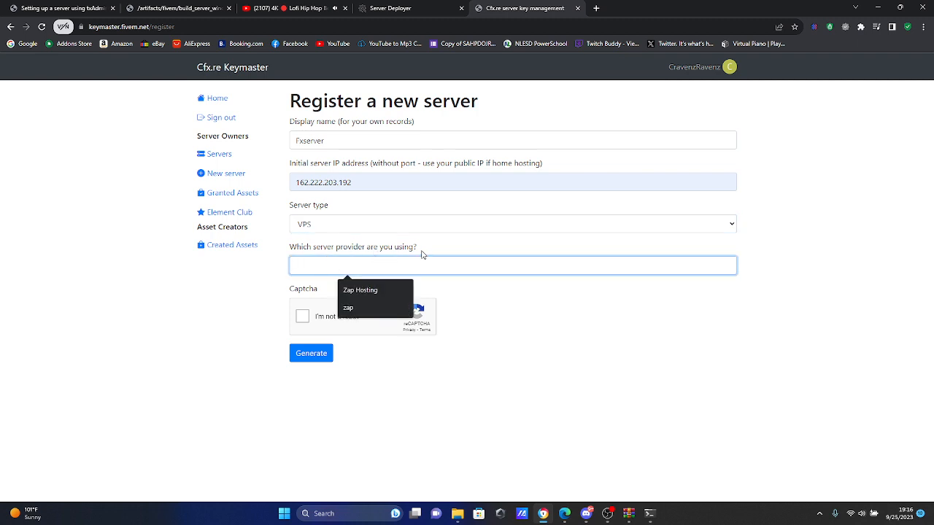
text(Hoem)
key(BackSpace)
key(BackSpace)
text(m)
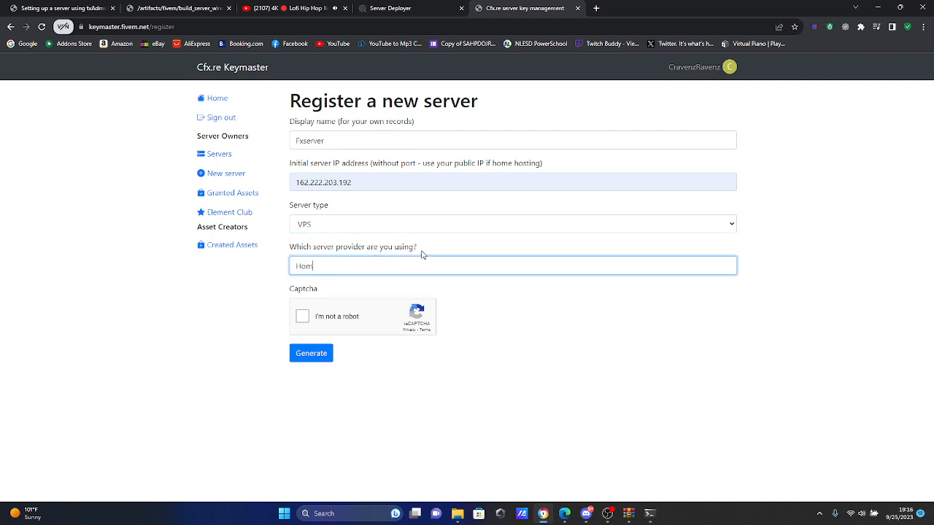
text(eHosted)
click(302, 317)
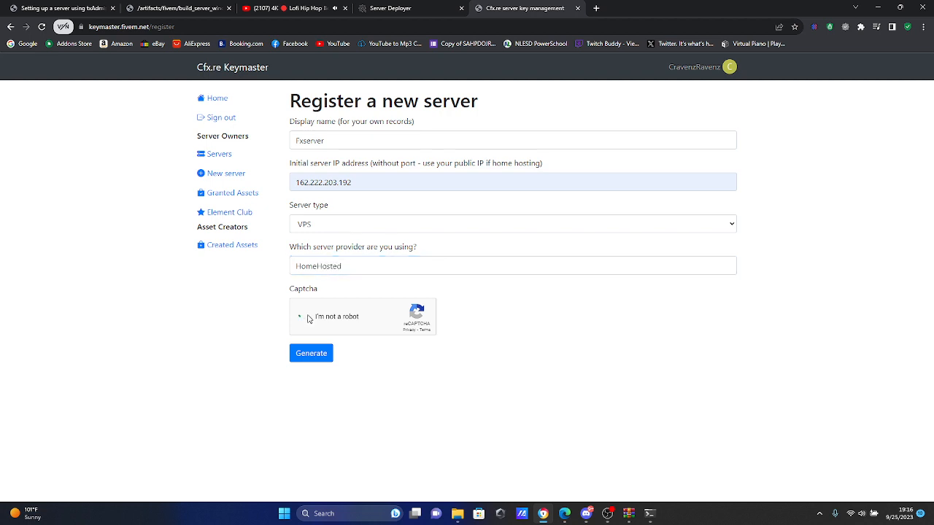
click(302, 355)
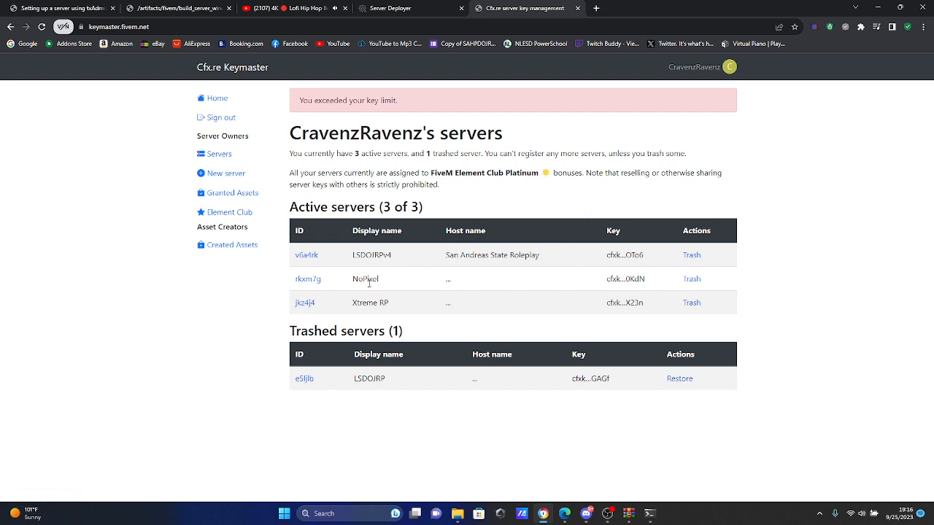
Step: Open the details of the existing Xtreme RP server and copy its license key
click(310, 307)
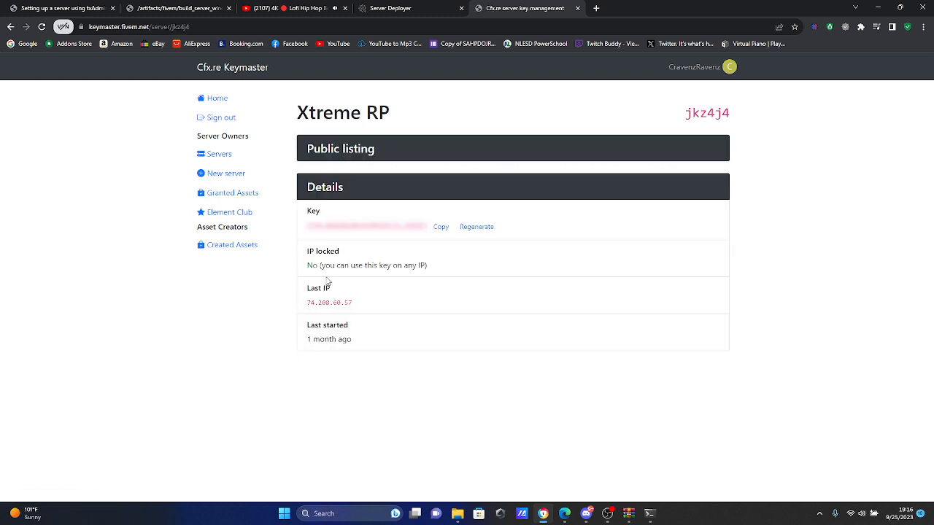
key(alt+Left)
drag(317, 304, 293, 306)
click(305, 308)
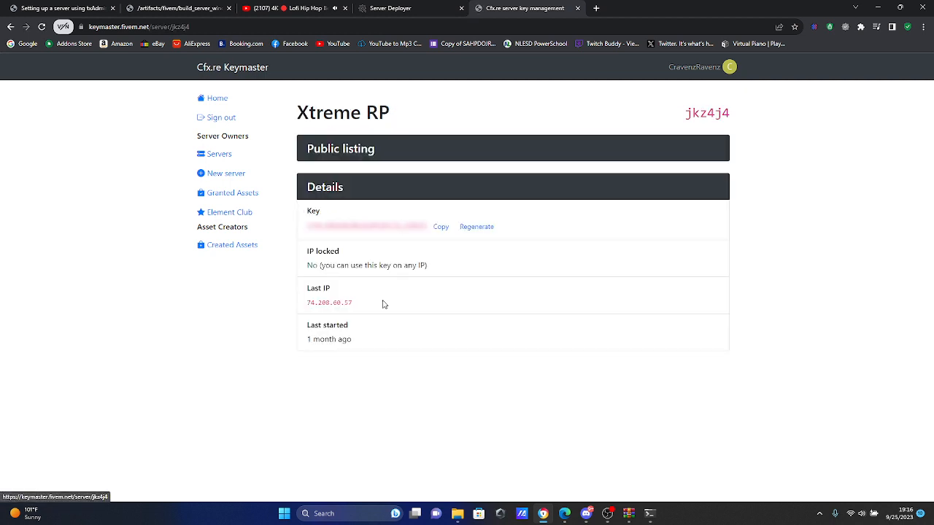
mouse_move(419, 233)
drag(307, 226, 399, 226)
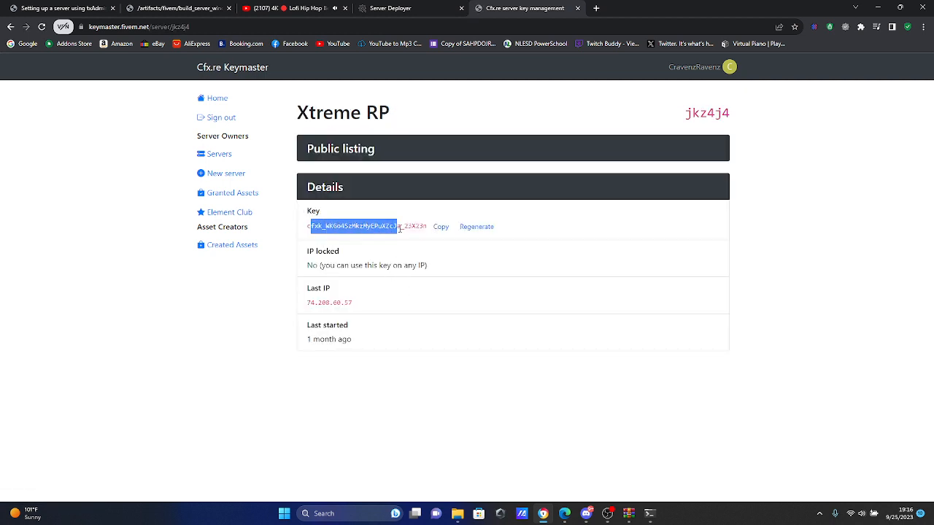
click(440, 227)
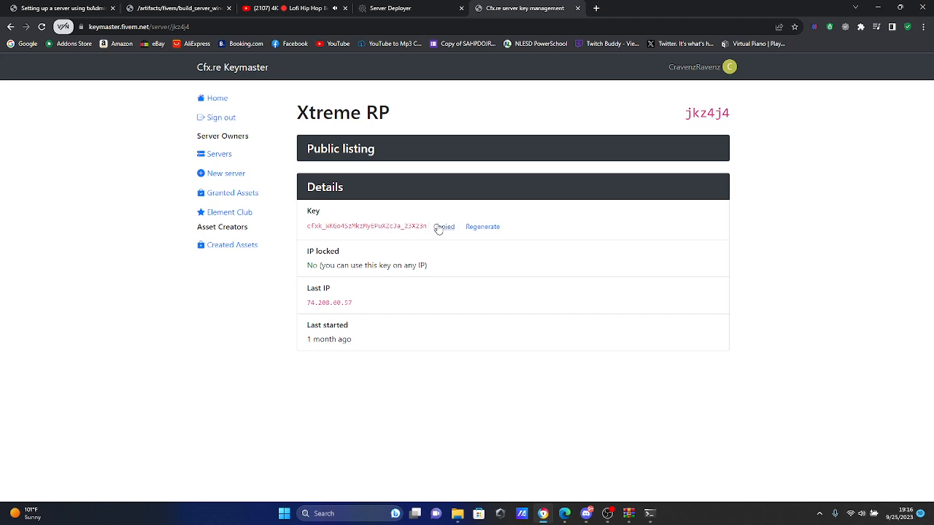
Step: Return to the txAdmin Server Deployer, paste the license key, and run the recipe through to the server.cfg configuration
click(877, 8)
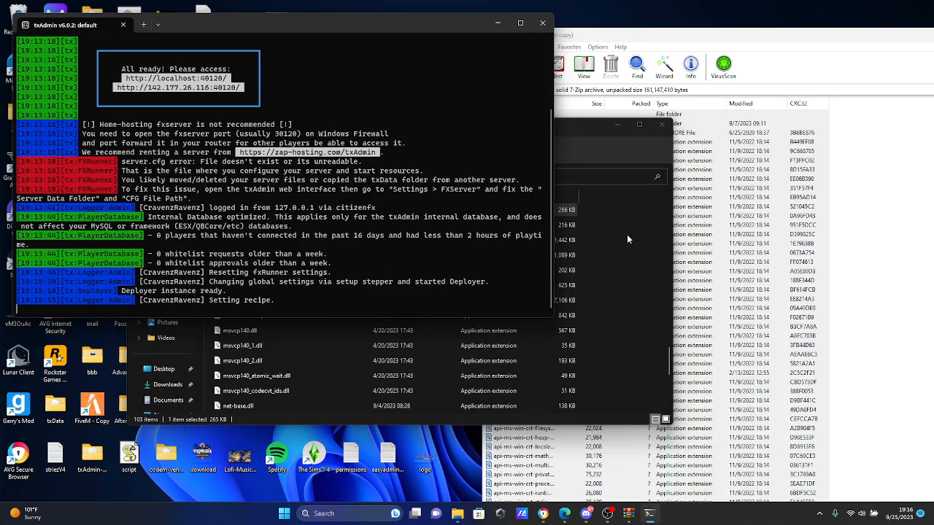
click(611, 245)
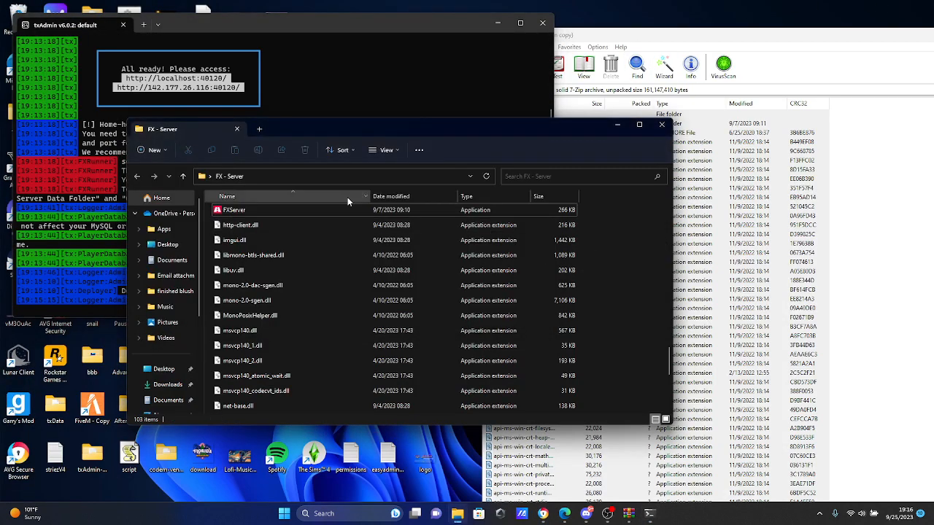
click(543, 514)
click(427, 6)
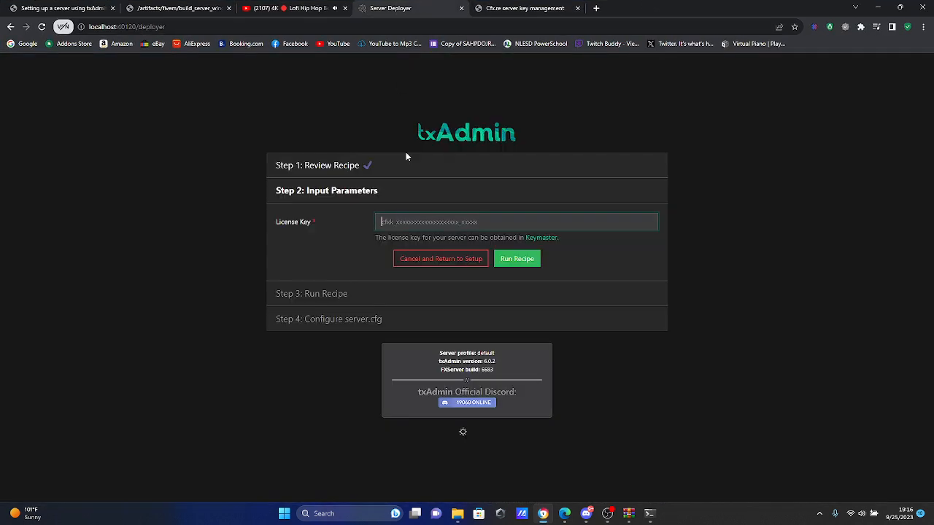
key(ctrl+v)
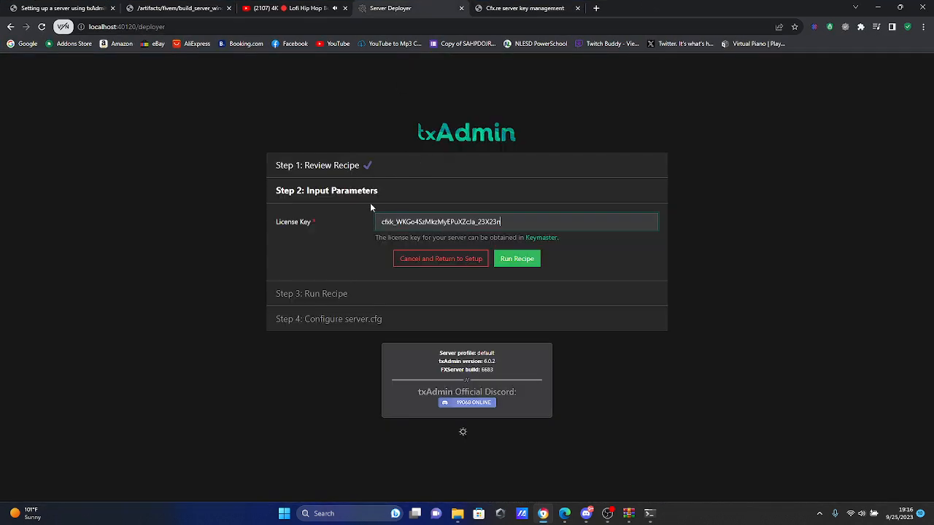
click(530, 259)
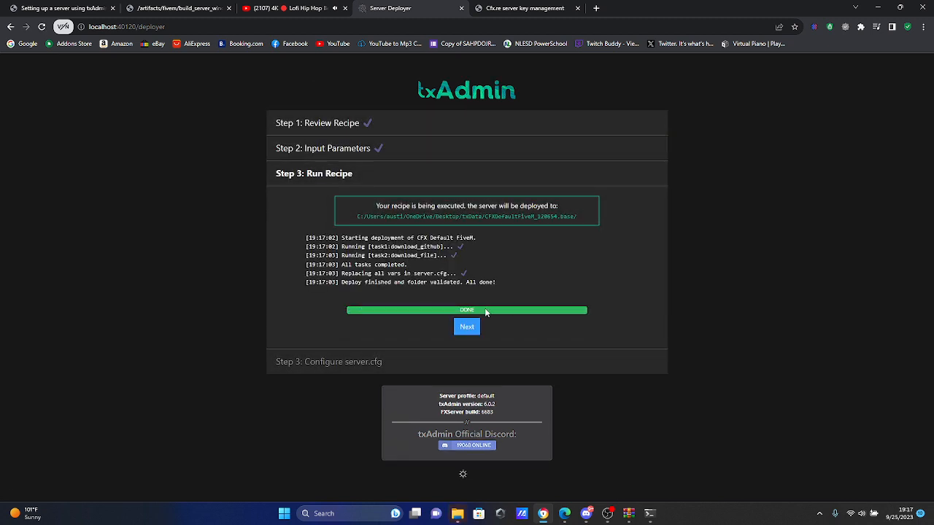
click(467, 326)
Step: Examine the server.cfg file, especially the sv_hostname line, the project settings, and the resources that start by default
scroll(514, 259, down, 3)
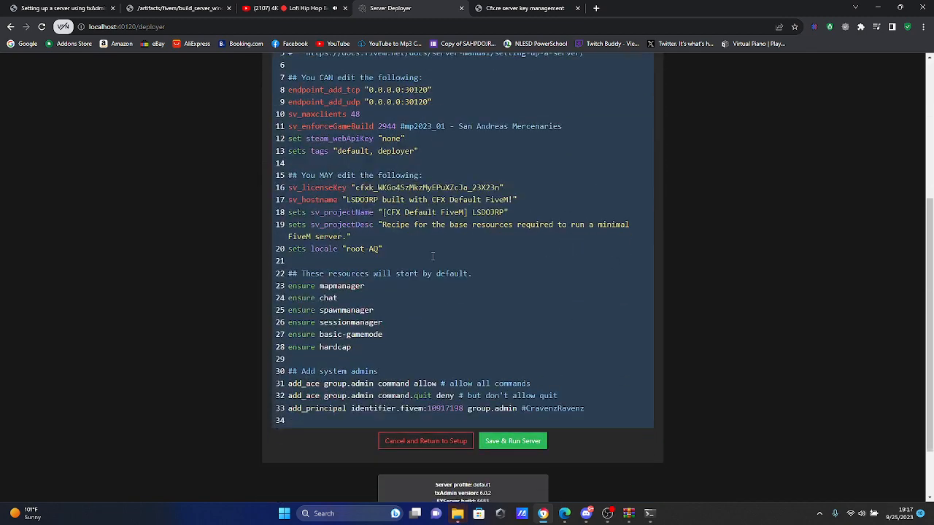
scroll(438, 241, up, 1)
scroll(356, 217, down, 1)
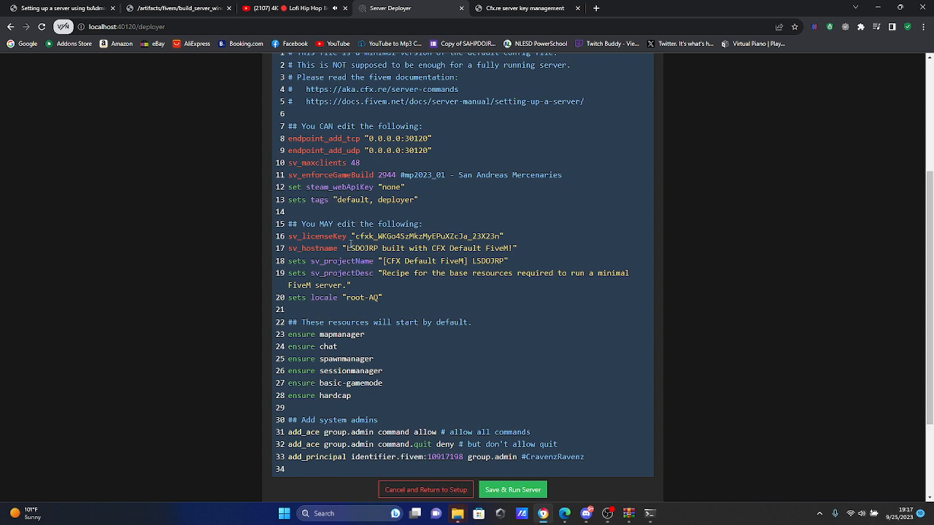
click(486, 251)
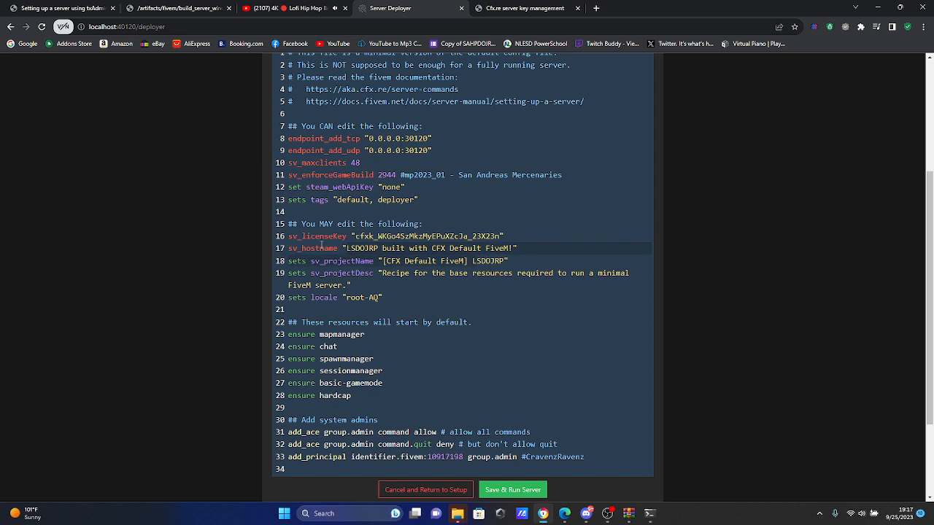
drag(289, 249, 341, 248)
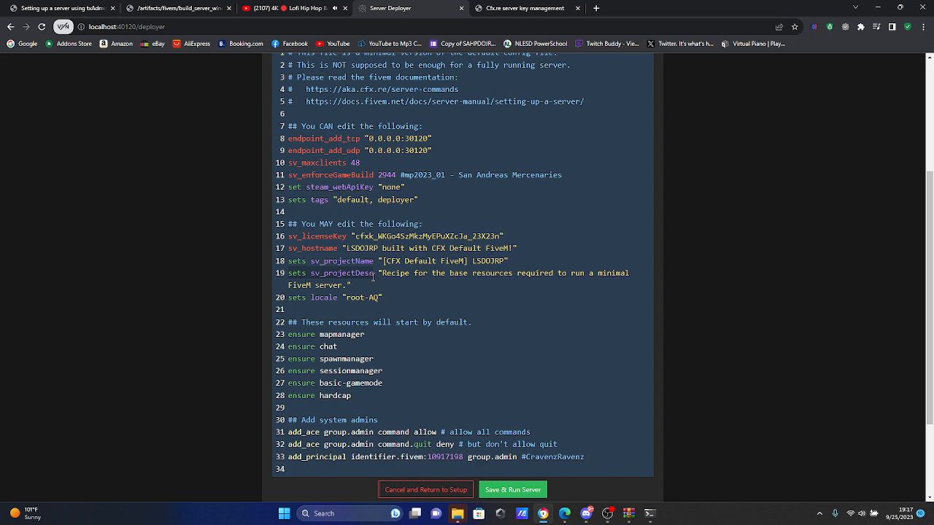
scroll(373, 276, down, 2)
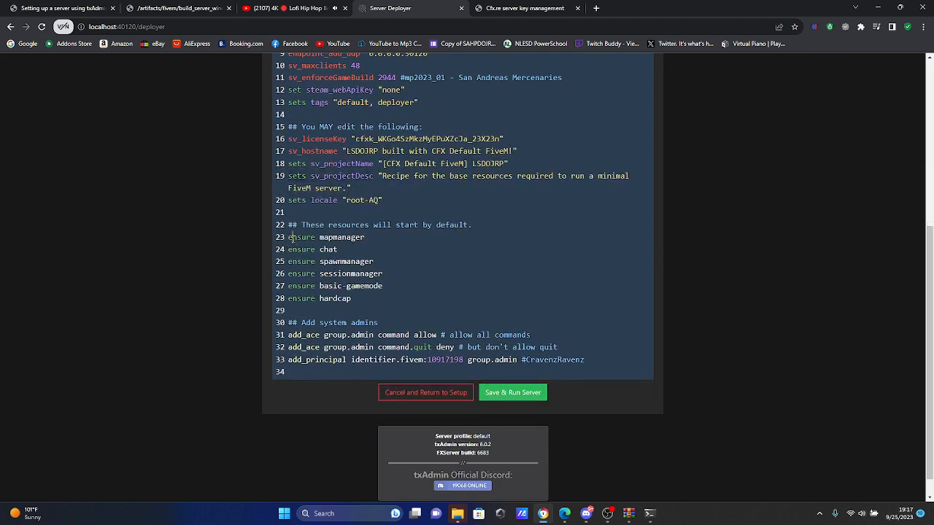
drag(379, 286, 387, 305)
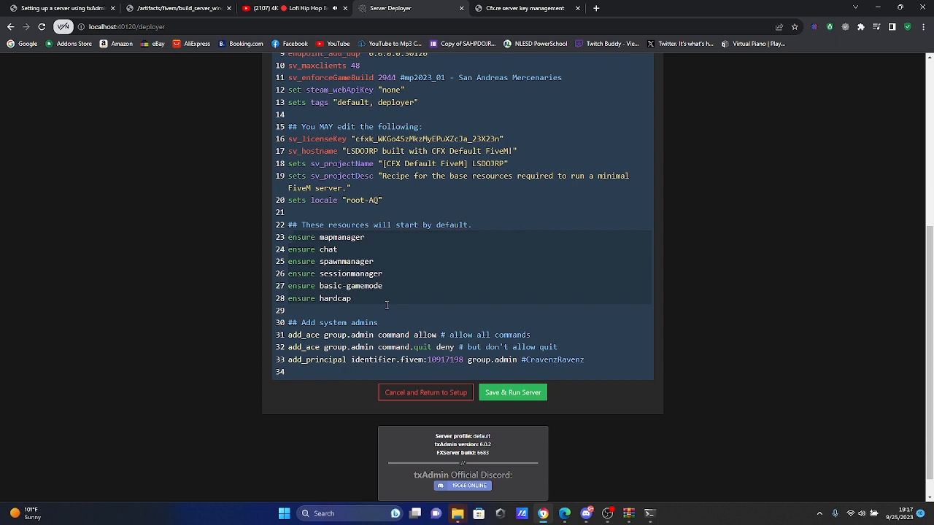
Step: Save the server.cfg and run the server, then open its txAdmin dashboard
click(514, 394)
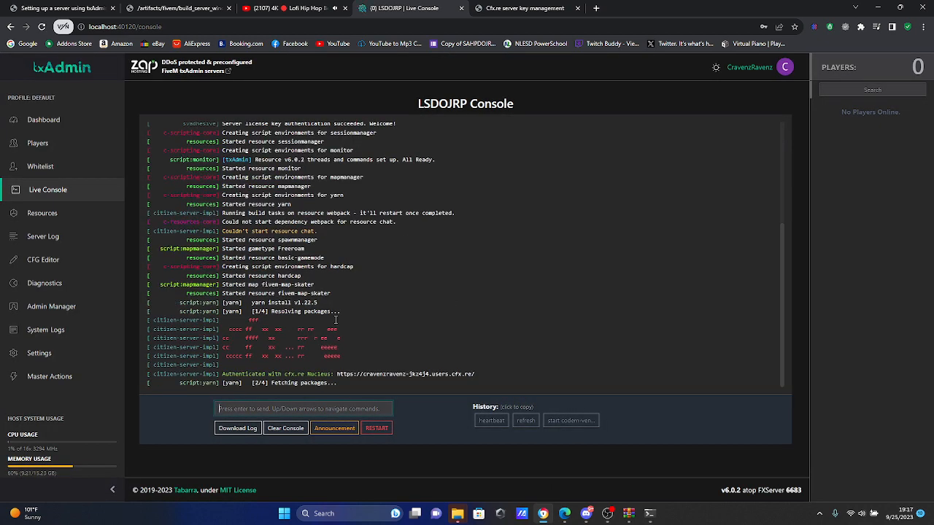
click(84, 118)
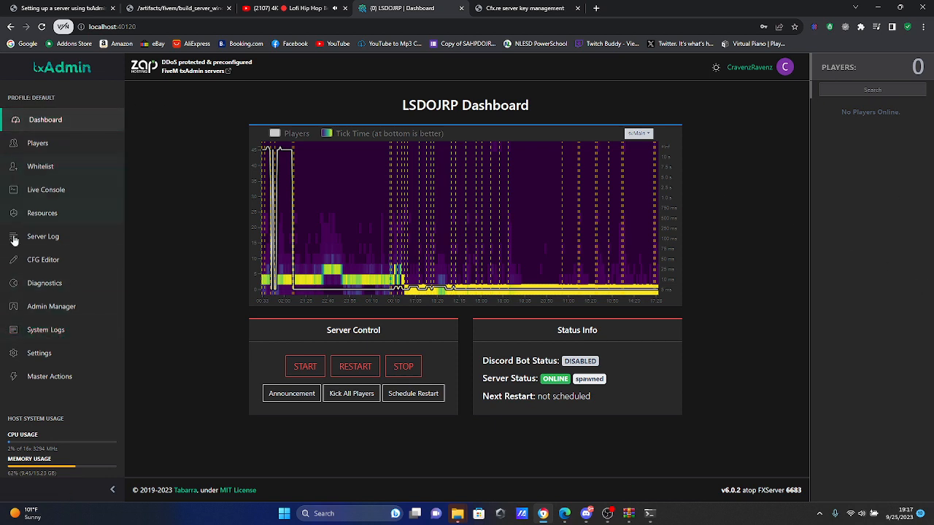
drag(4, 474, 84, 480)
Step: Search Windows for the firewall settings and open Windows Defender Firewall with Advanced Security
key(super)
text(windows)
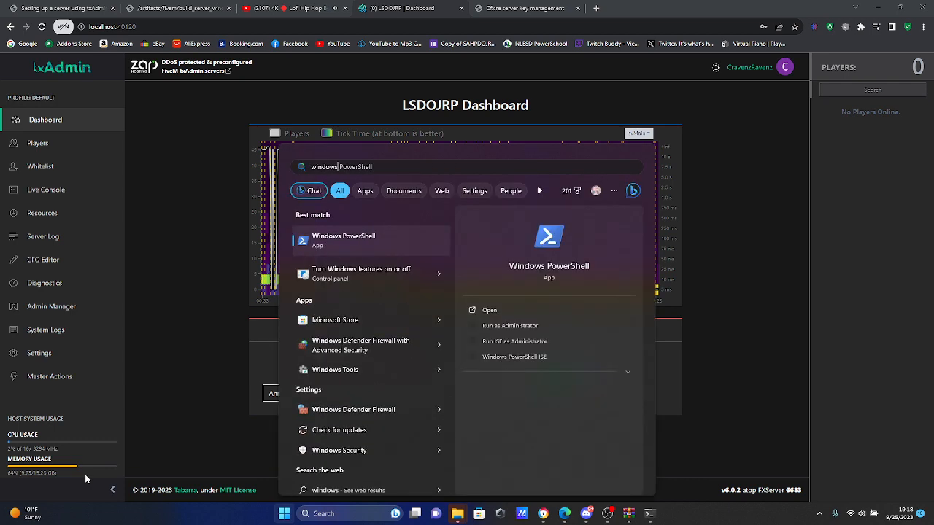
click(359, 352)
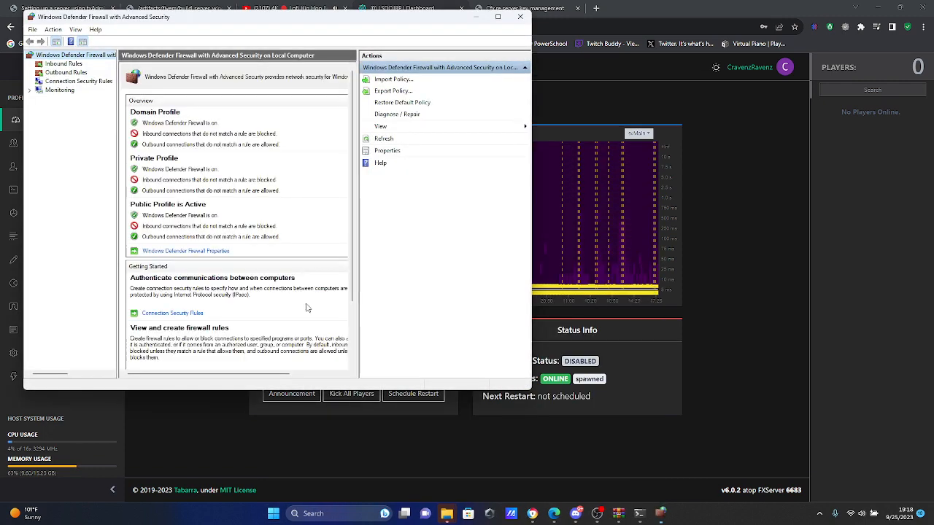
drag(120, 16, 252, 41)
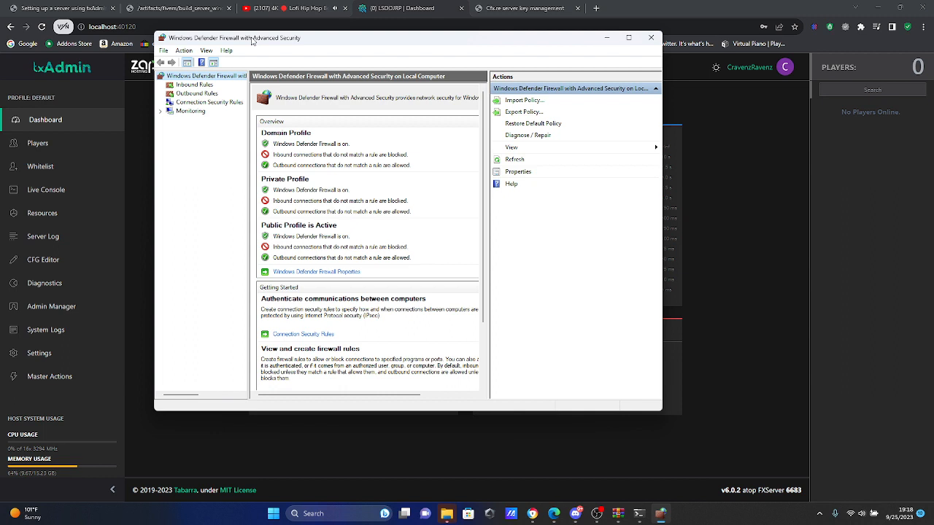
Step: Start a new inbound port rule in the firewall for TCP on specific local port 30120
click(176, 86)
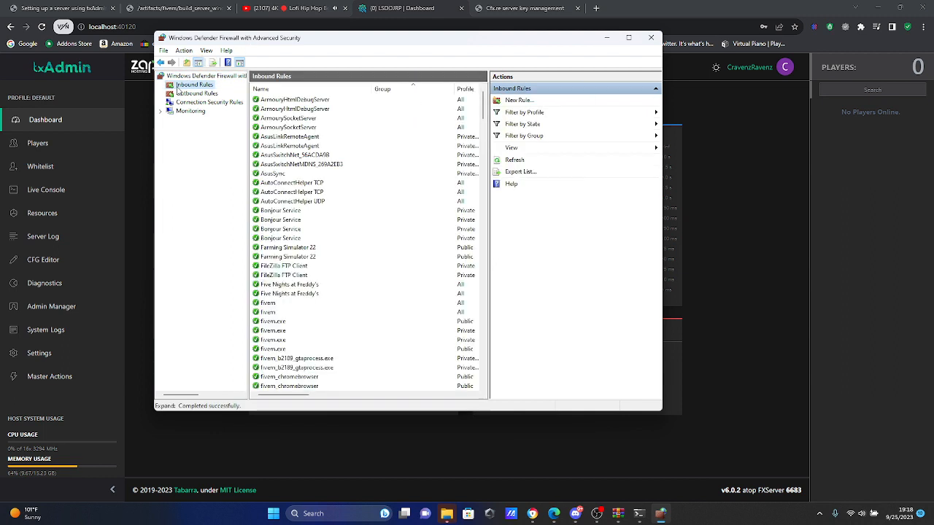
click(516, 103)
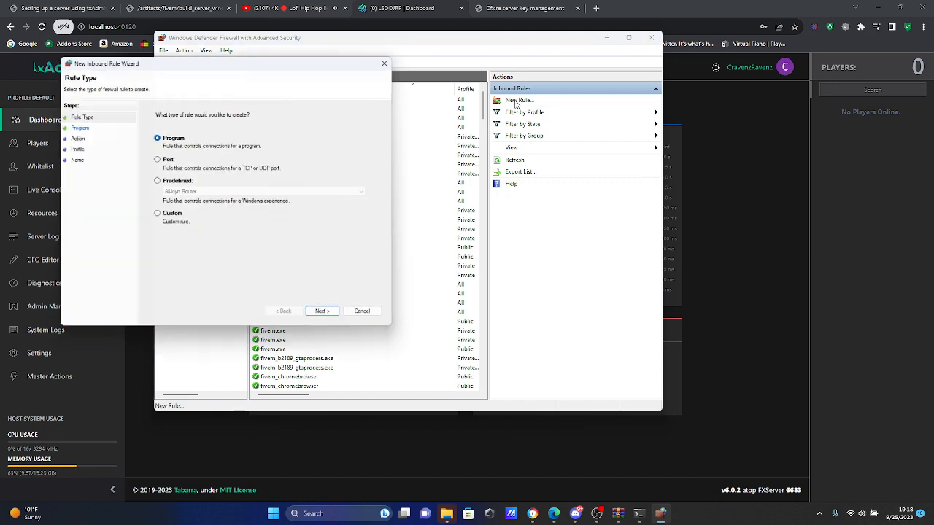
click(156, 159)
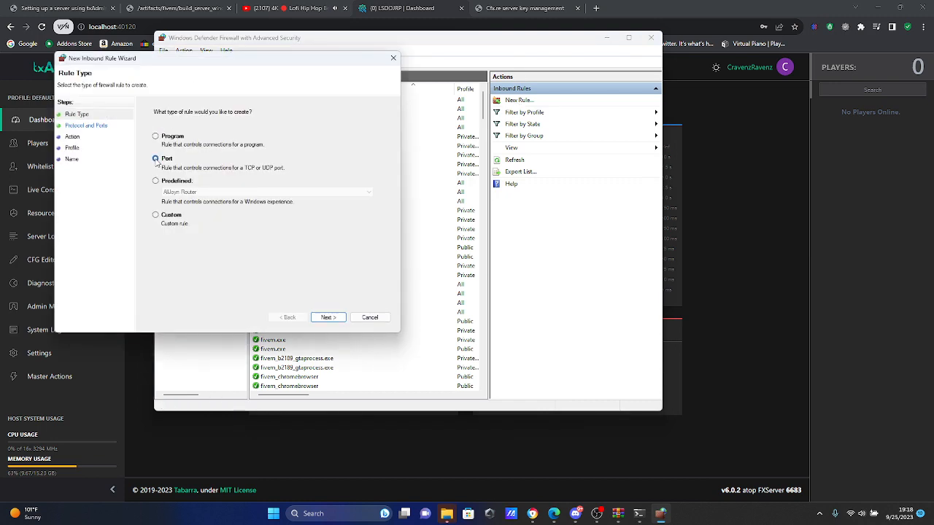
drag(176, 61, 432, 66)
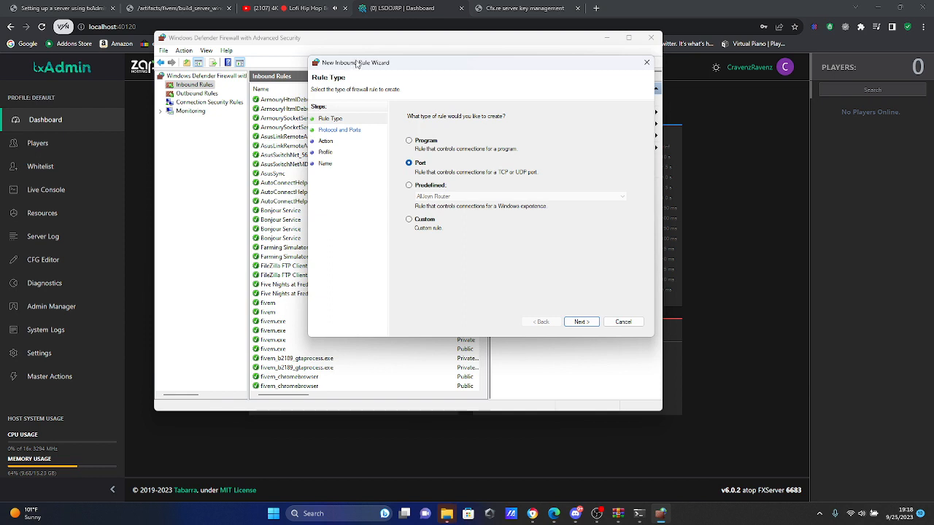
drag(357, 64, 175, 111)
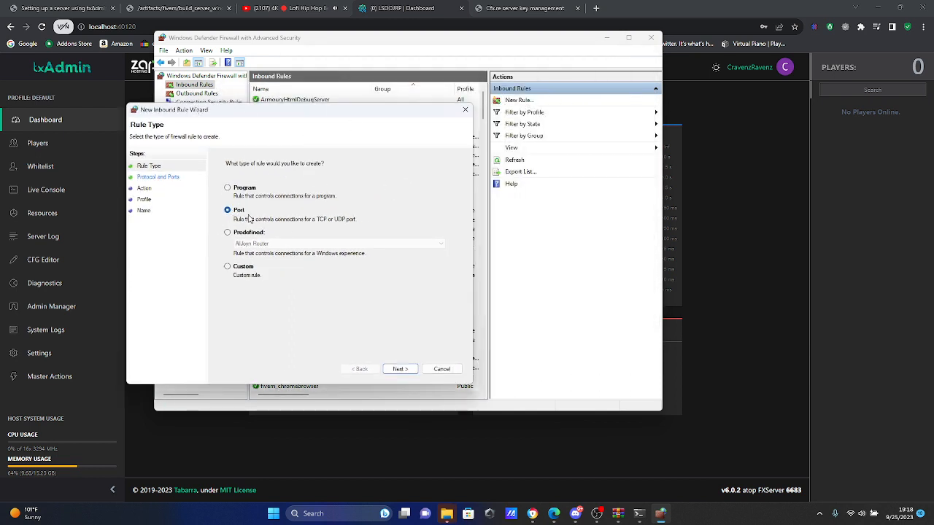
click(398, 369)
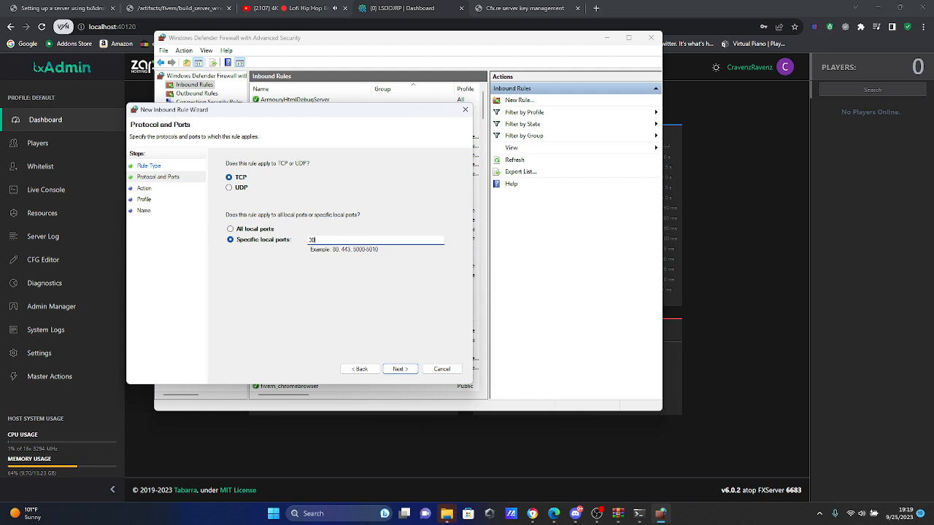
text(120)
key(Return)
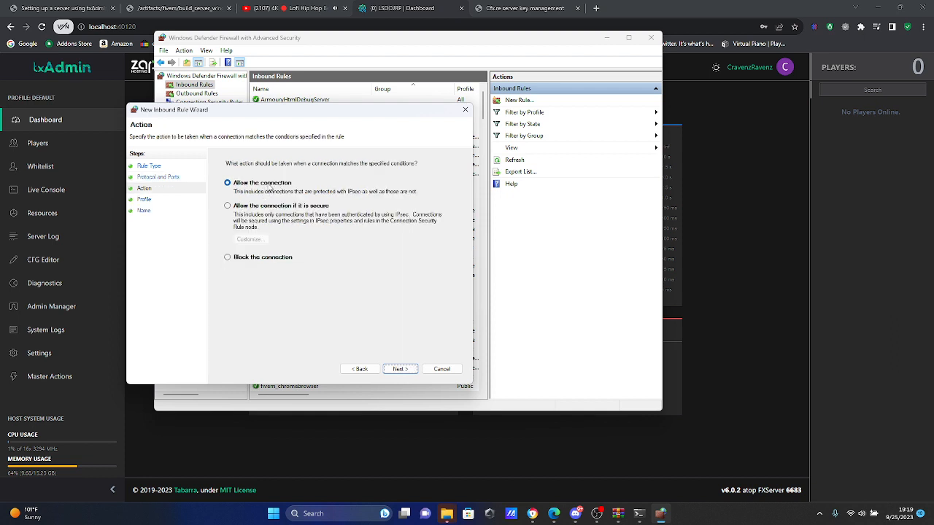
Step: Allow the connection on the domain, private and public profiles, and finish the inbound TCP rule with the name FiveM
click(406, 372)
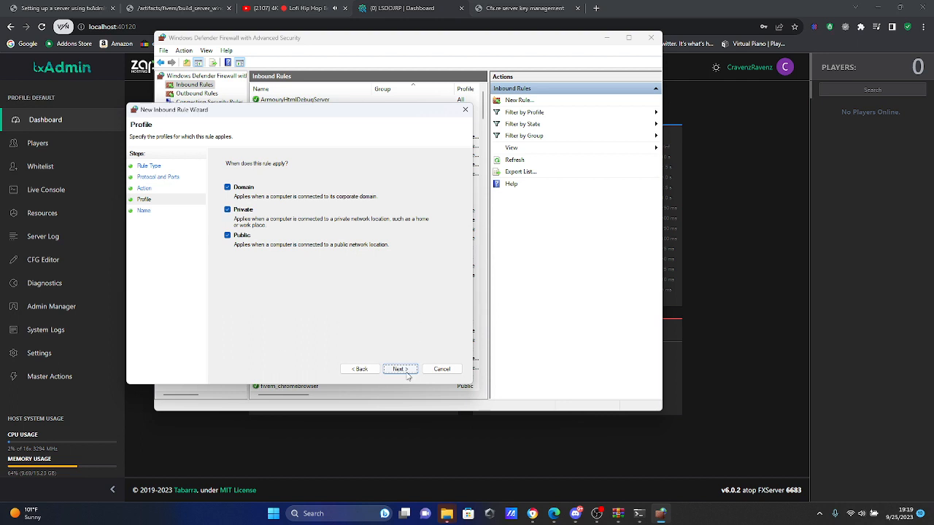
click(407, 371)
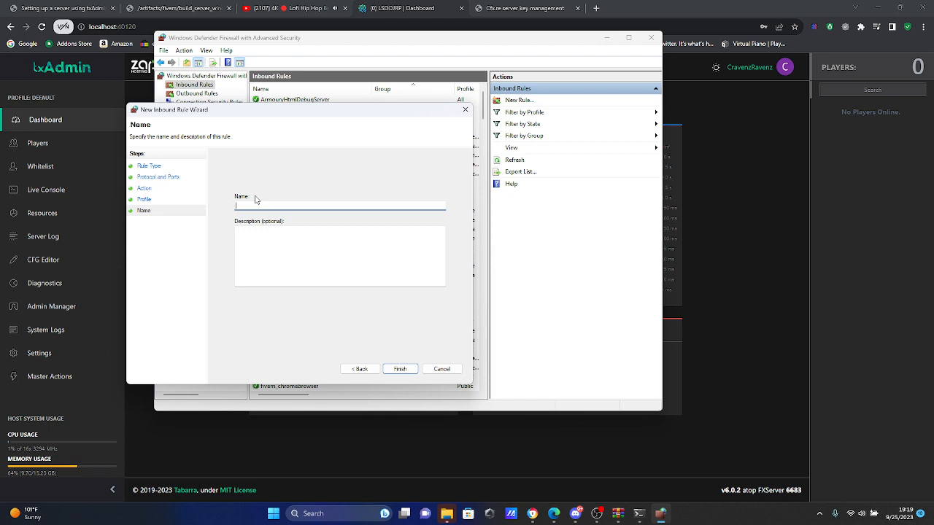
text(Fx)
key(BackSpace)
key(BackSpace)
text(Five)
click(400, 370)
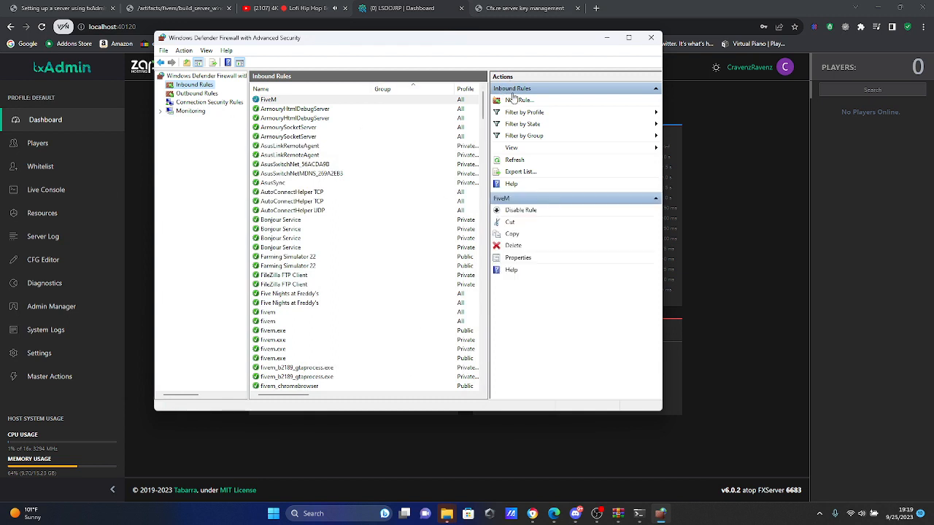
Step: Start a second inbound port rule, this time for UDP on specific local port 30120
click(521, 102)
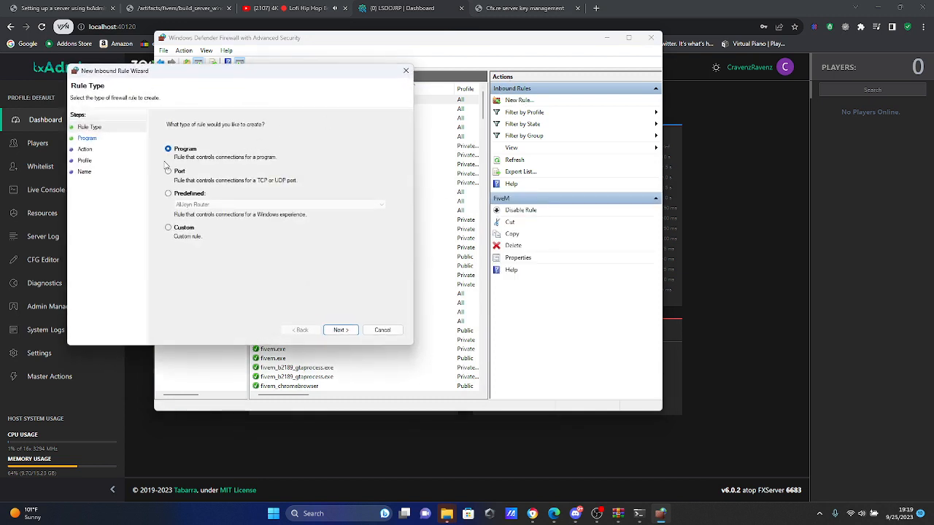
click(167, 172)
click(352, 329)
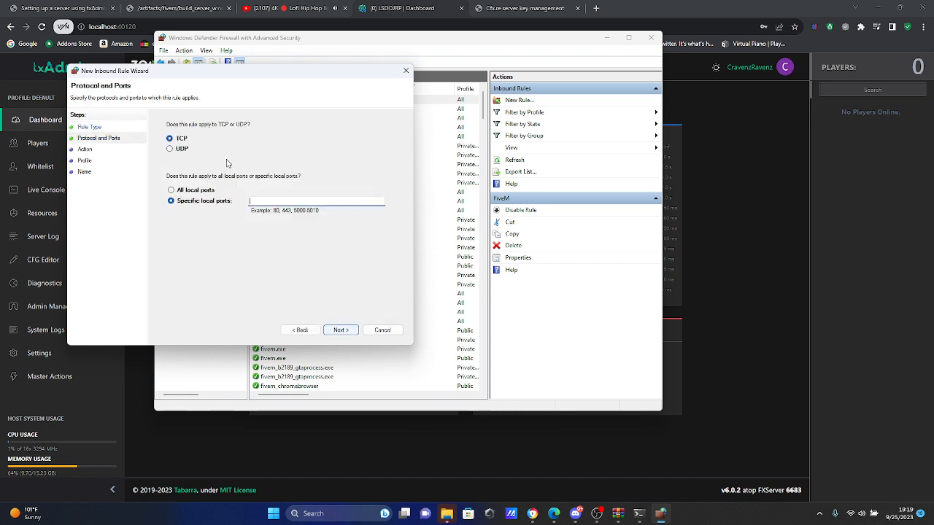
click(182, 149)
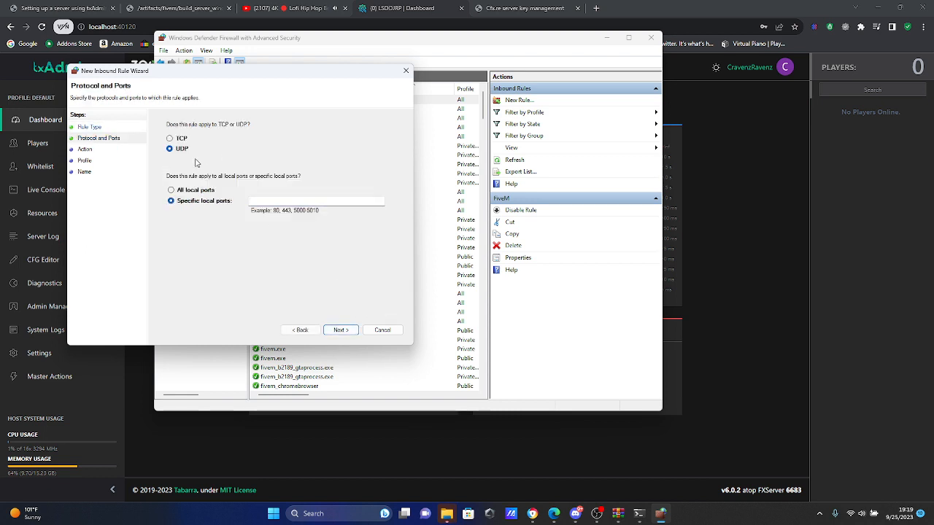
click(264, 200)
text(30120)
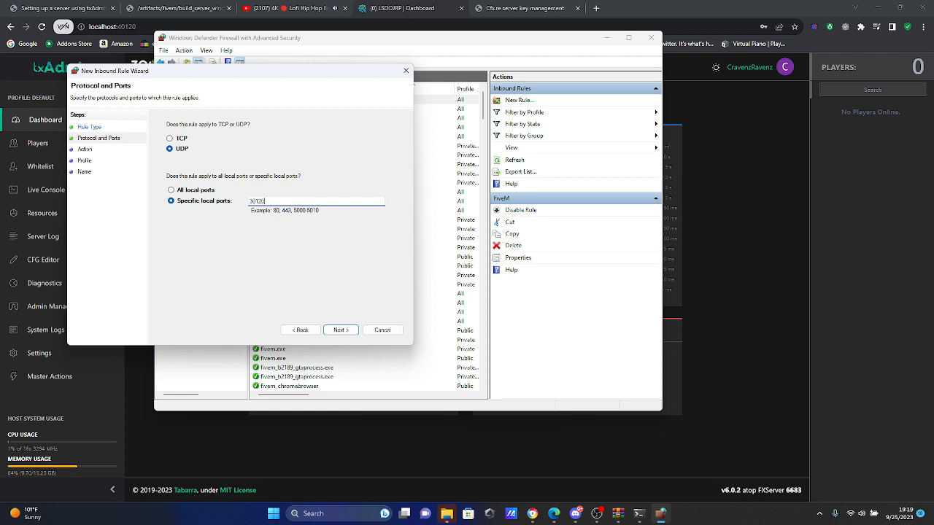
click(346, 332)
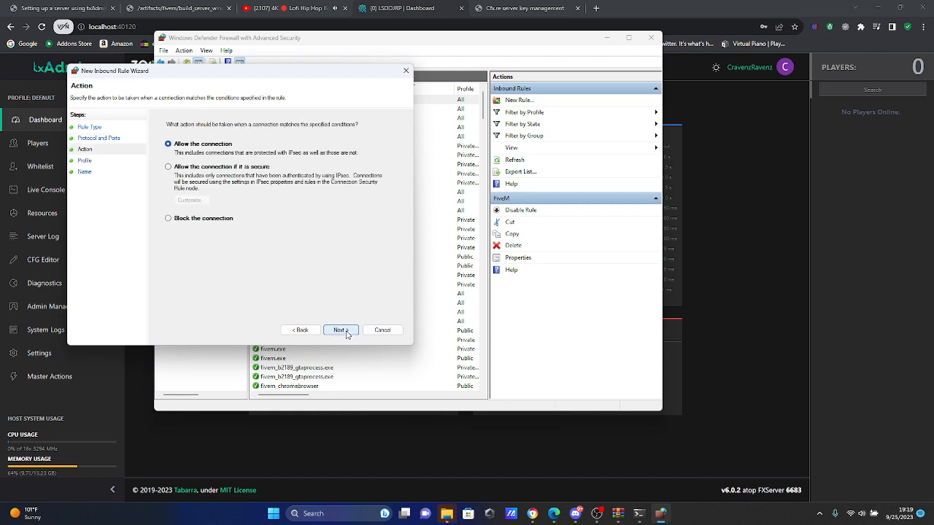
Step: Keep the connection allowed on all profiles and finish the inbound UDP rule with the name FiveM
click(344, 332)
click(342, 330)
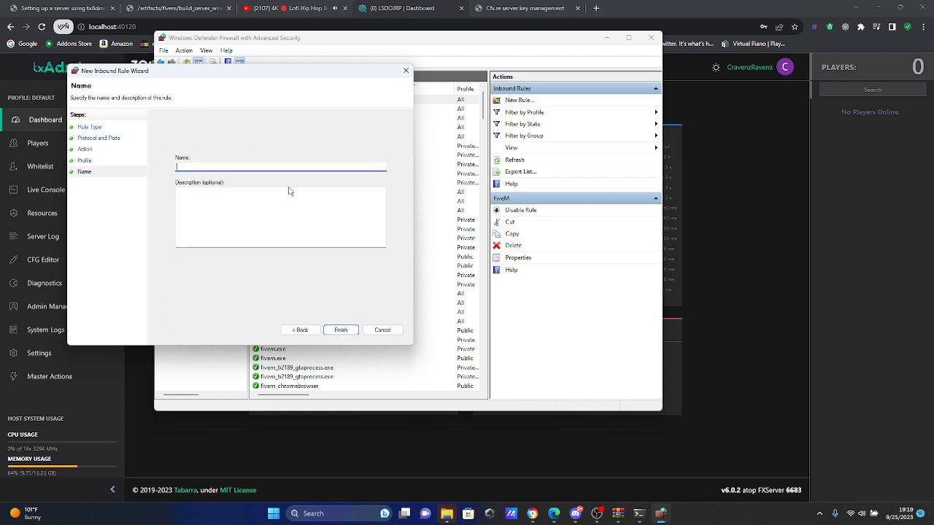
text(FivemM)
drag(321, 70, 660, 81)
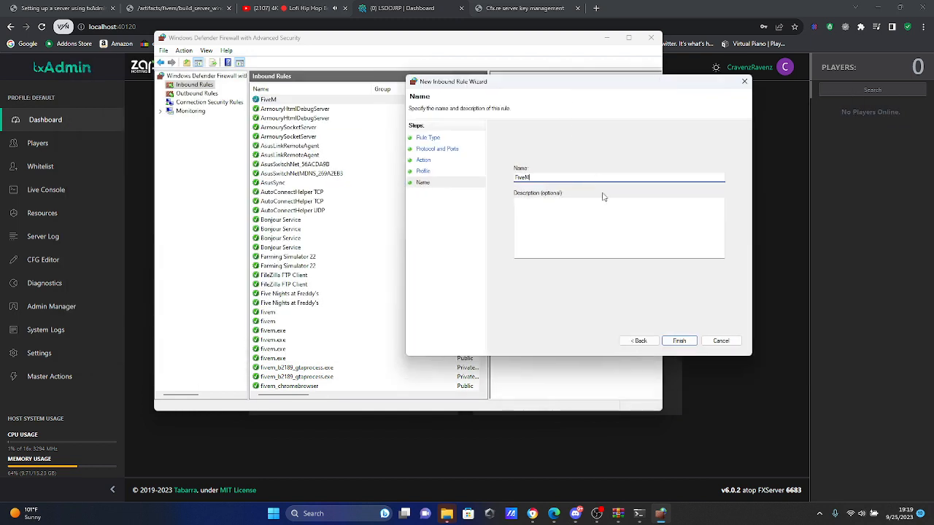
click(674, 339)
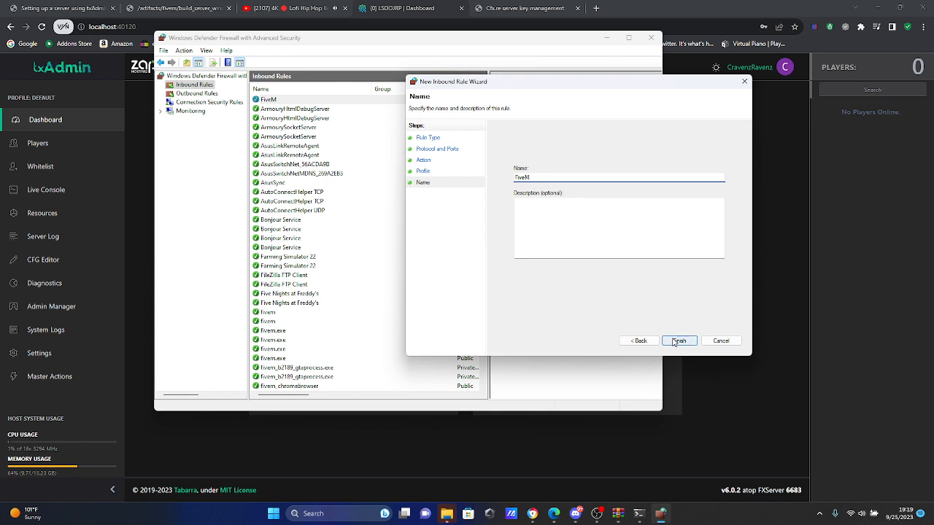
Step: Start a new outbound port rule for TCP on specific remote port 30120
click(215, 93)
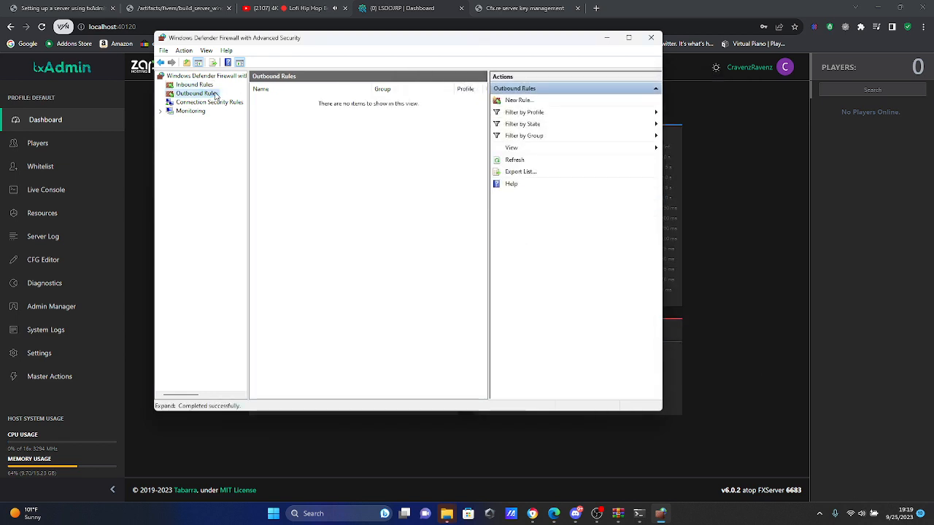
click(551, 100)
drag(239, 84, 480, 76)
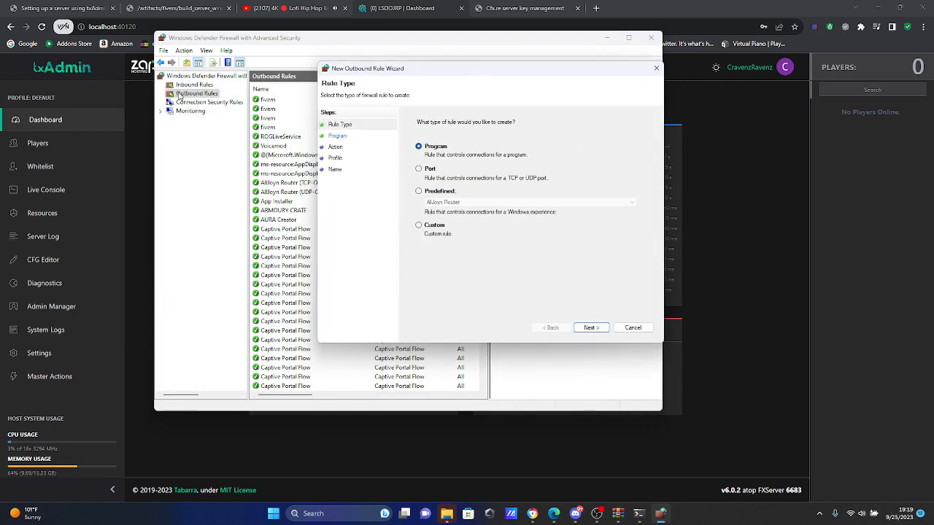
drag(372, 73, 145, 83)
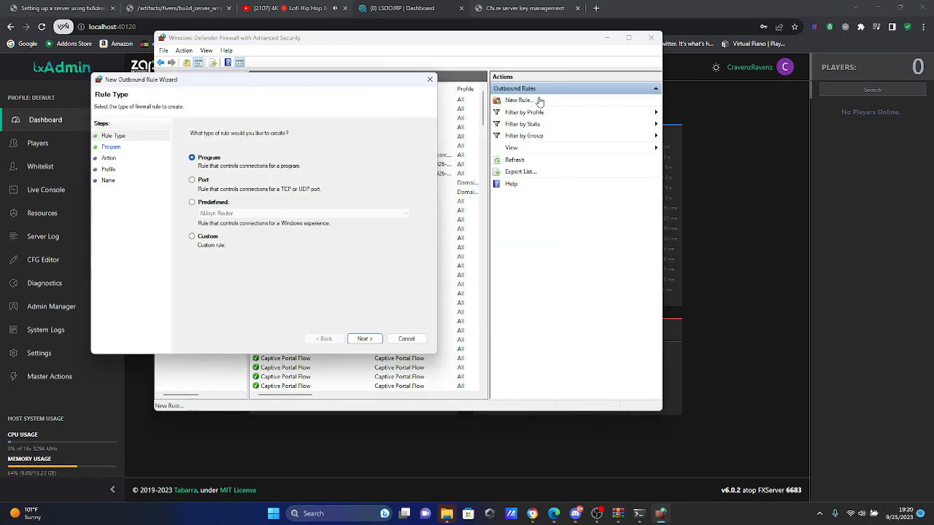
drag(346, 85, 455, 72)
click(302, 166)
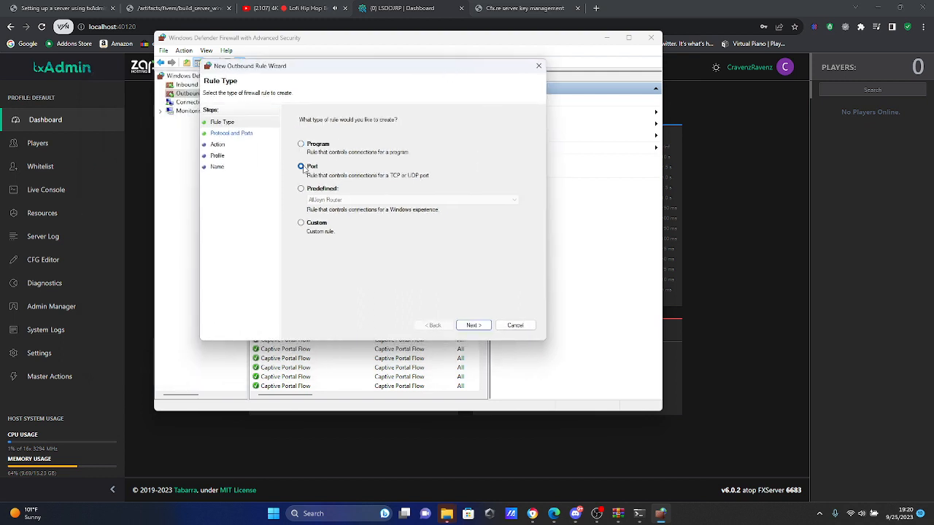
click(471, 328)
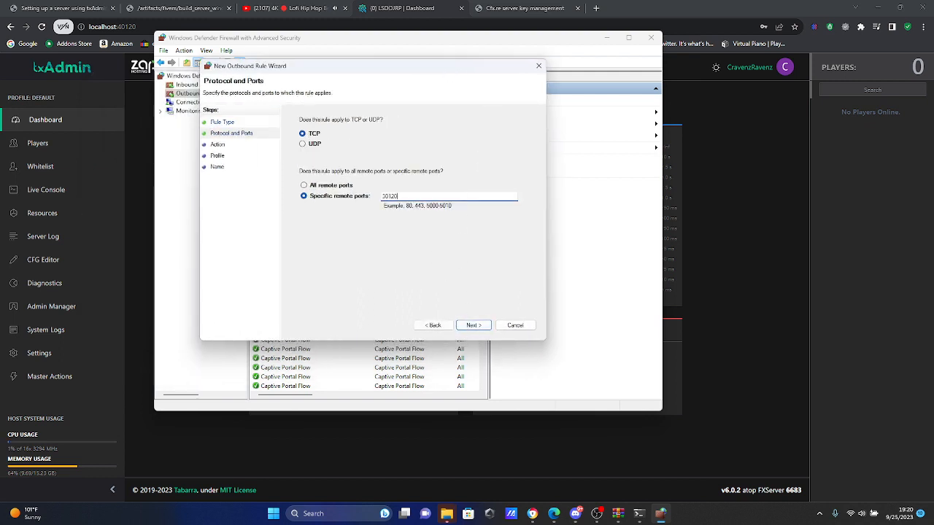
key(Return)
Step: Set the outbound TCP rule to allow the connection on all profiles and finish it with the name FiveM
click(335, 139)
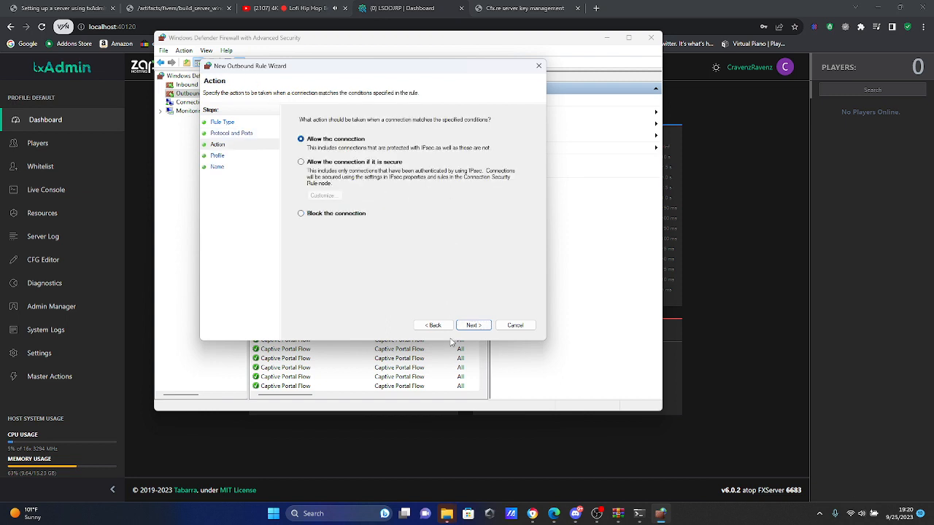
click(481, 329)
click(475, 327)
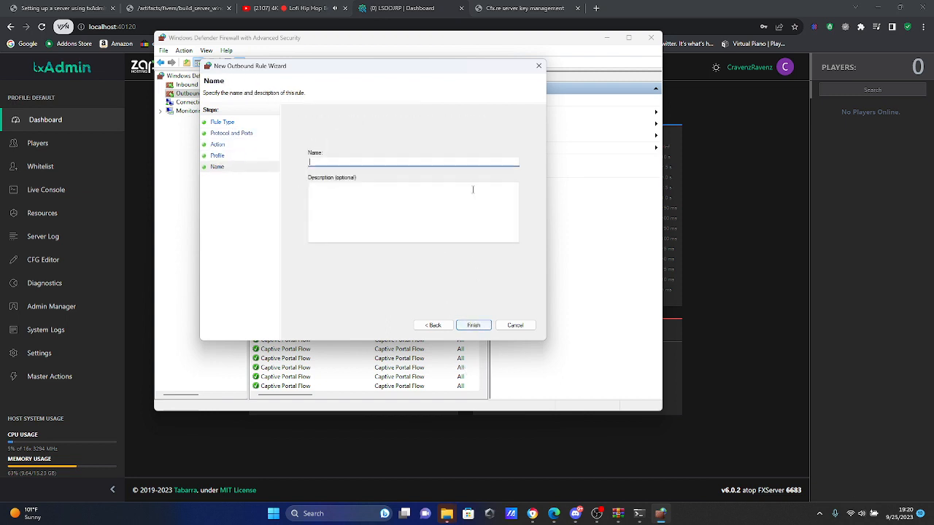
text(FiveM)
click(473, 325)
Step: Start a second outbound port rule, applying it to UDP on the server's specific remote port
click(516, 100)
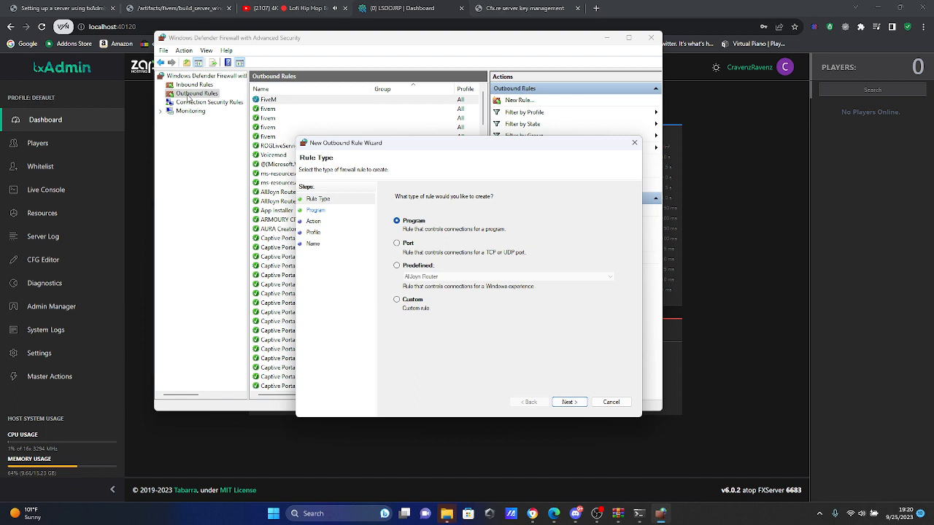
click(398, 242)
click(575, 403)
drag(453, 145, 379, 98)
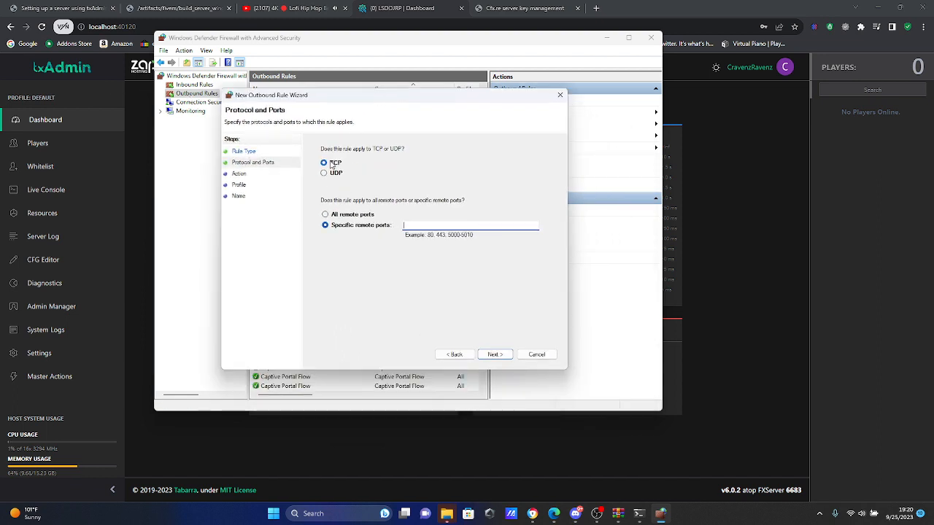
click(326, 173)
click(430, 227)
click(494, 354)
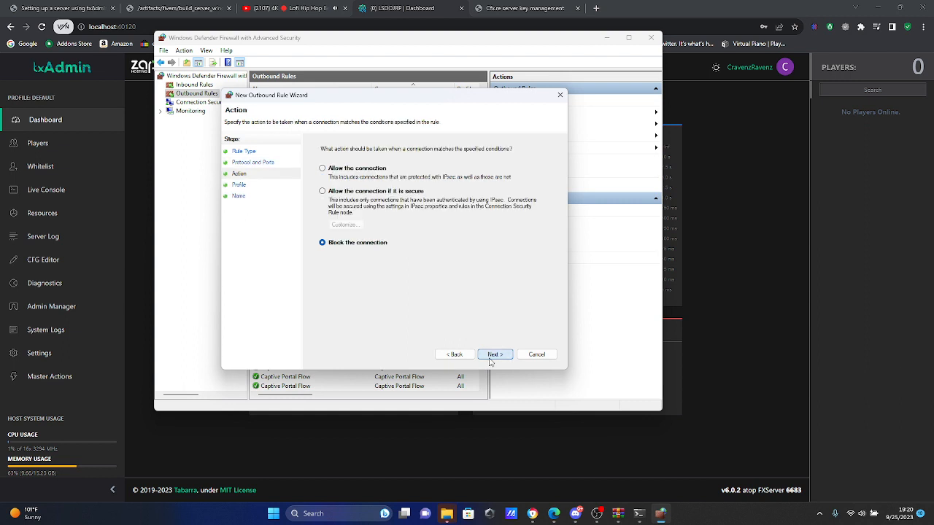
Step: Set the outbound UDP rule to allow the connection, keep all profiles, and finish it with the name FiveM
click(323, 170)
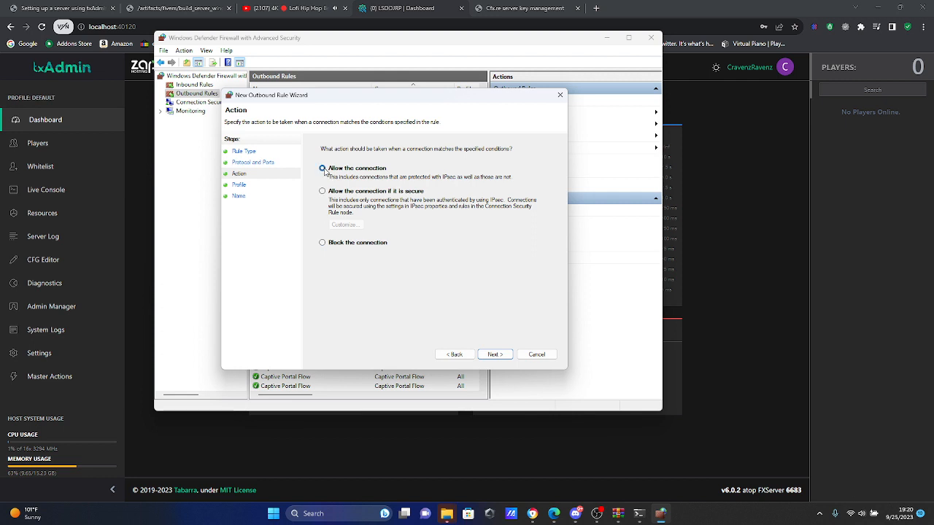
click(493, 354)
click(495, 355)
text(F)
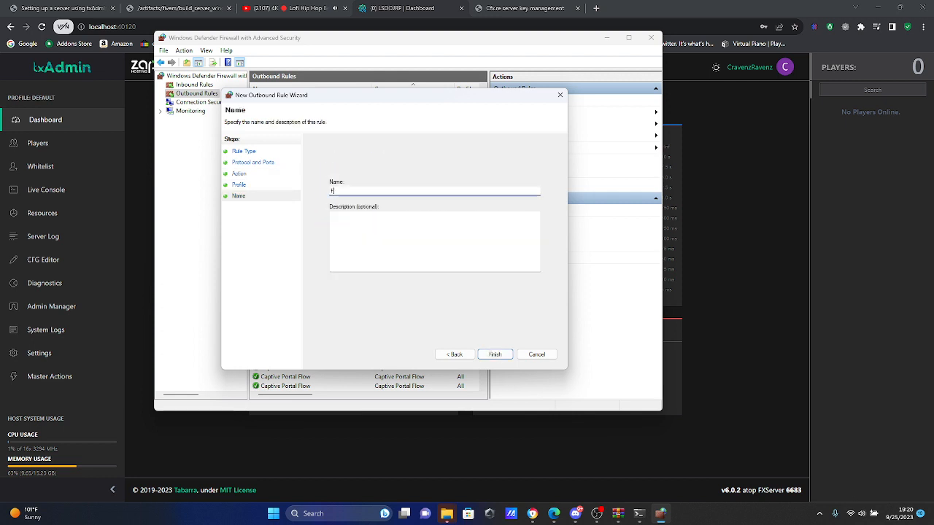
text(iveM)
click(497, 357)
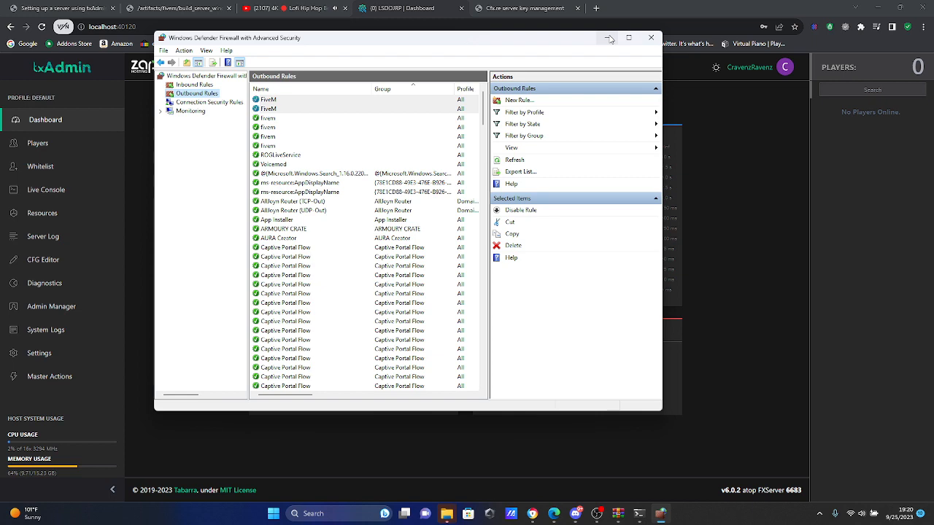
Step: Search the web for "fivemserver list" in a new browser tab and open the Cfx.re Server List page
click(596, 8)
text(fivemse)
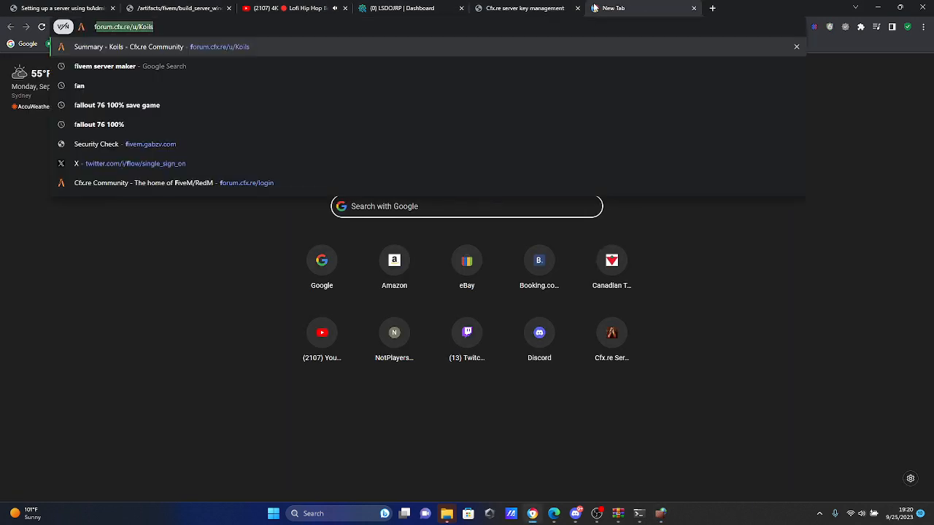
text(rver list)
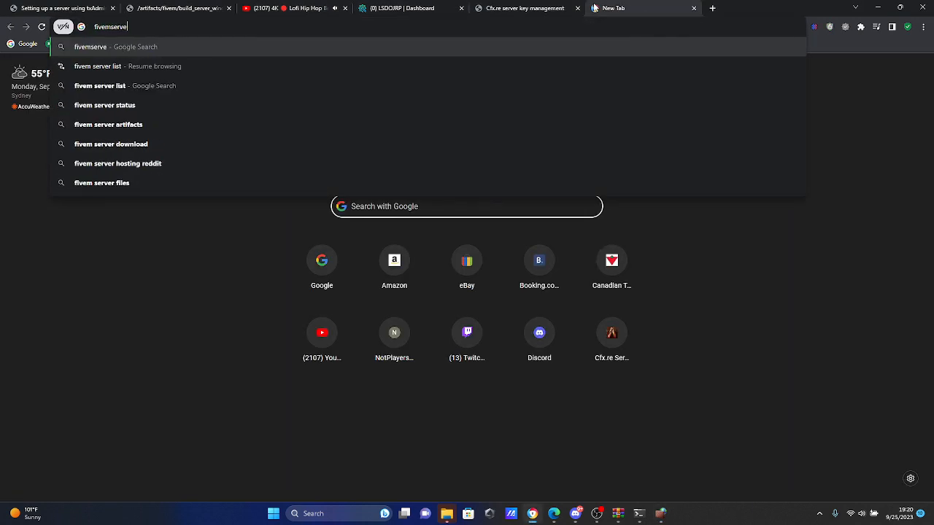
key(Return)
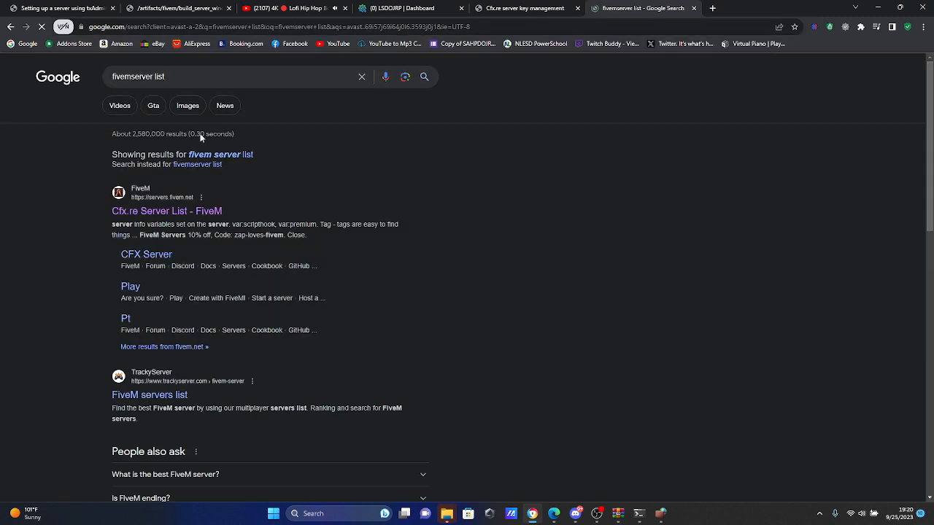
click(149, 207)
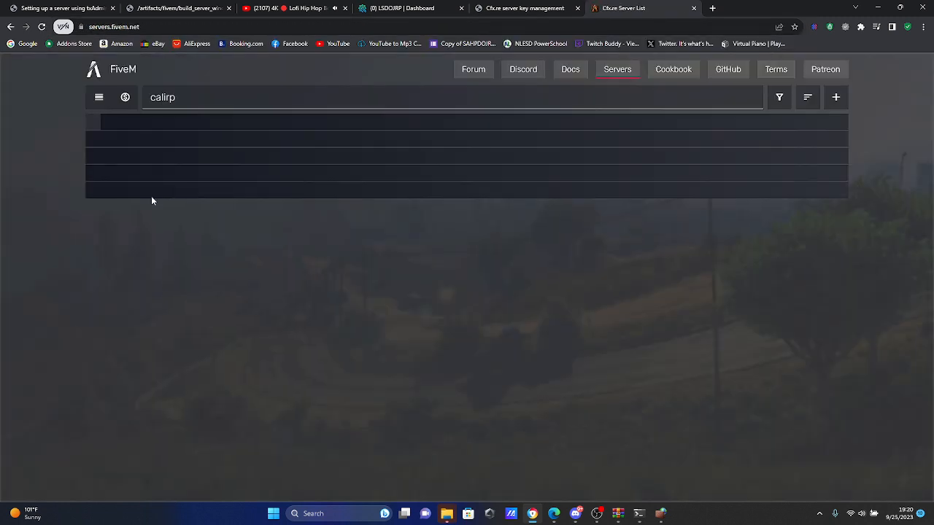
Step: Replace the server list's existing search text with "los santos dojrp" to look for the new server
double_click(202, 95)
key(BackSpace)
text(los)
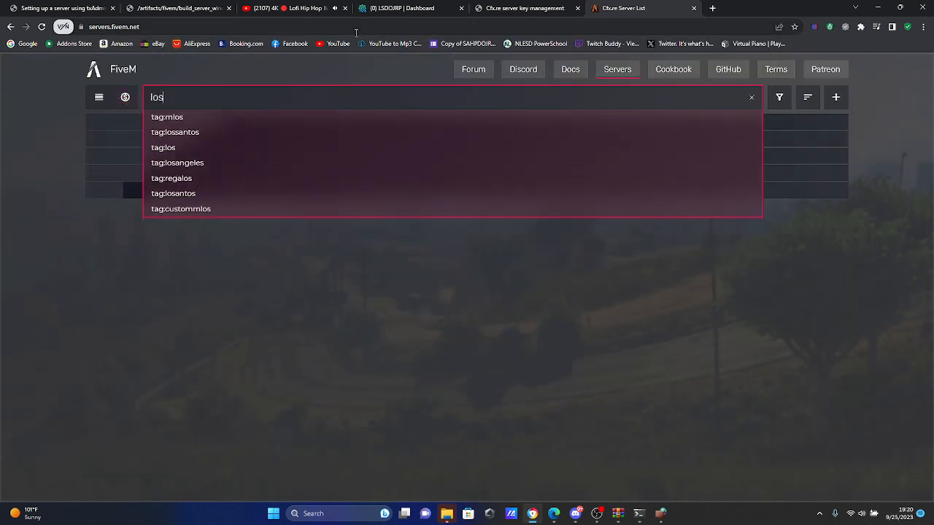
text( santos dojrp)
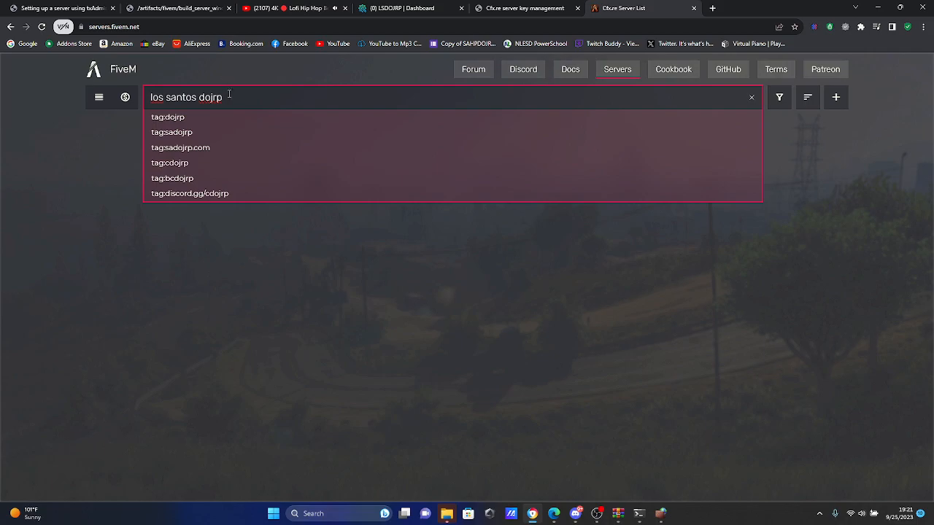
Step: Shorten the server search to "los santos" and look through the matching servers for the new server's entry
drag(227, 98, 199, 101)
key(BackSpace)
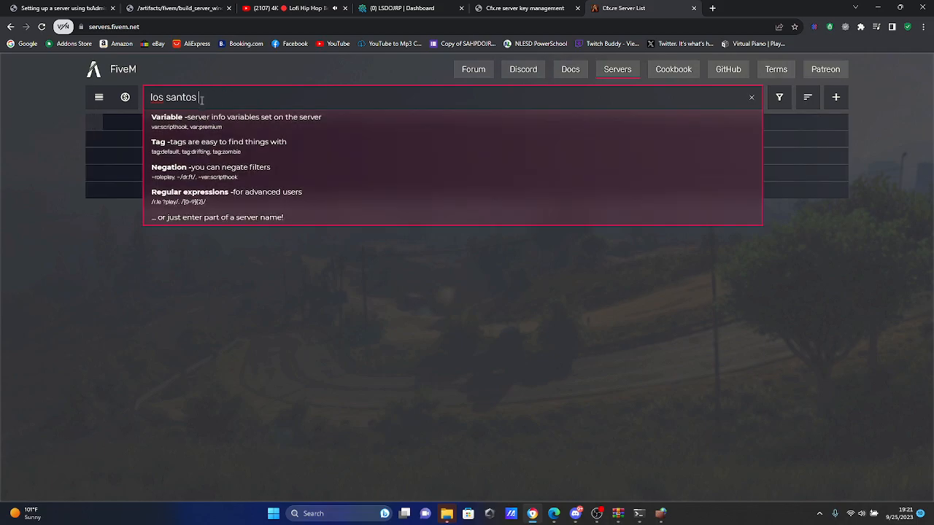
scroll(186, 414, down, 10)
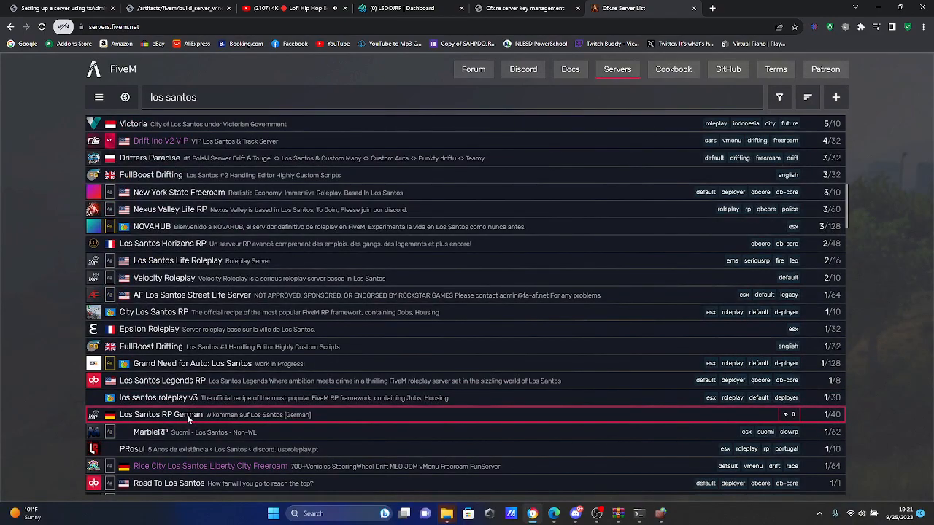
scroll(187, 414, down, 10)
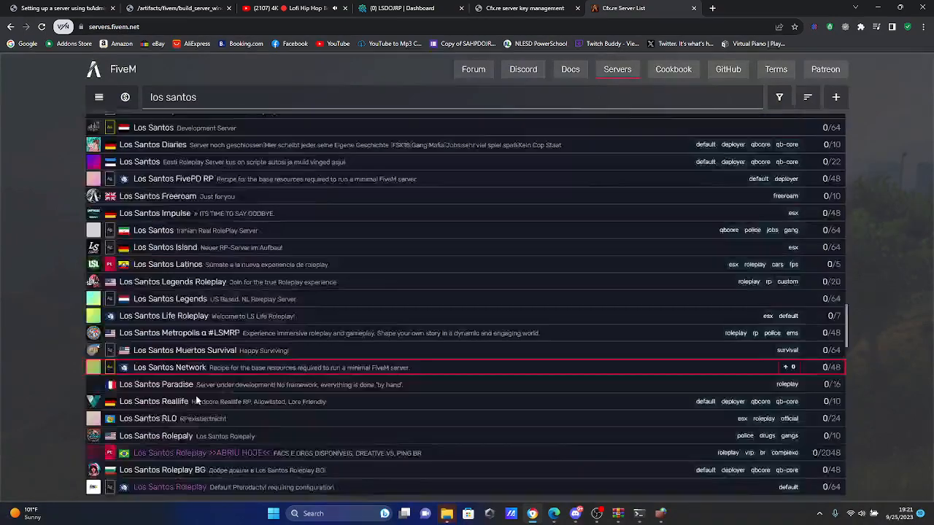
scroll(196, 396, down, 10)
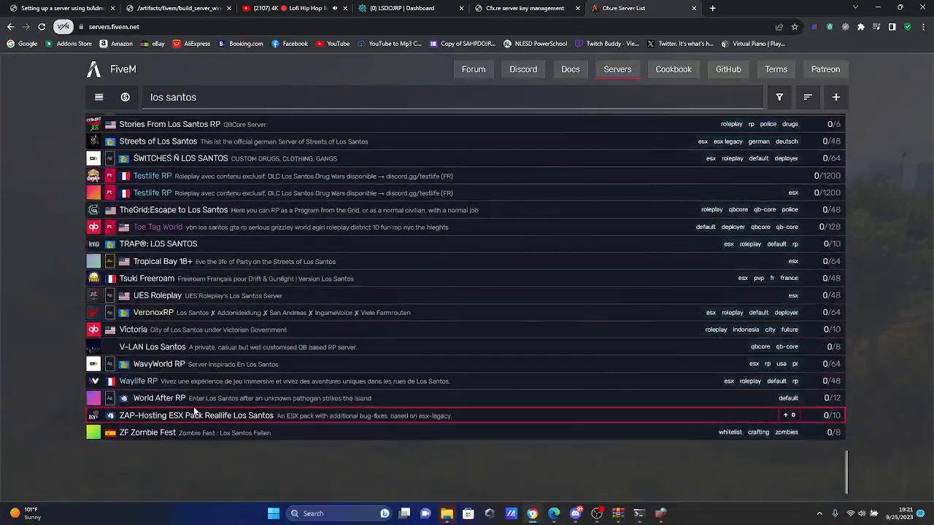
scroll(196, 396, up, 5)
scroll(194, 411, up, 15)
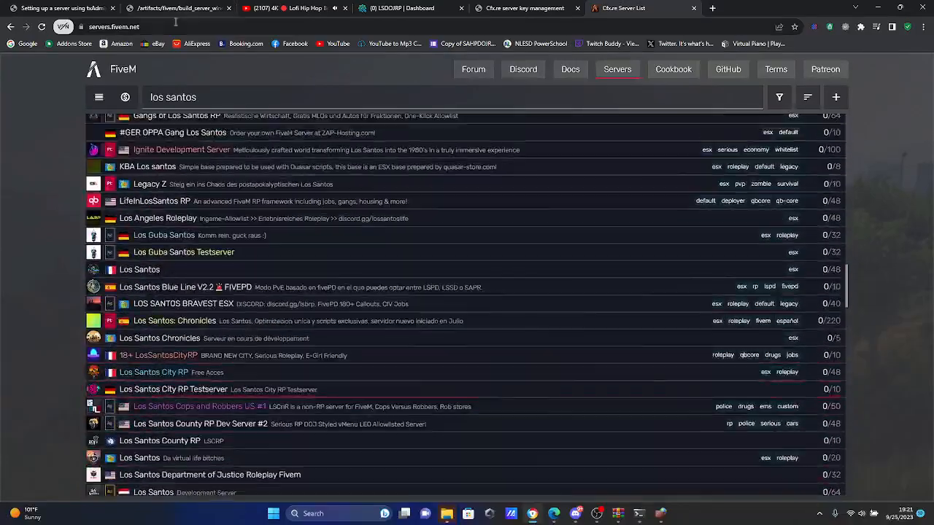
click(206, 105)
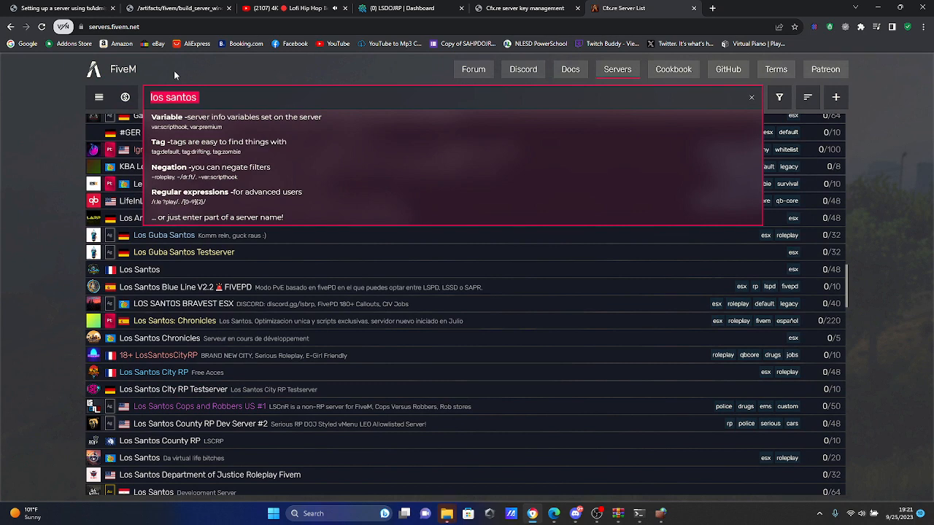